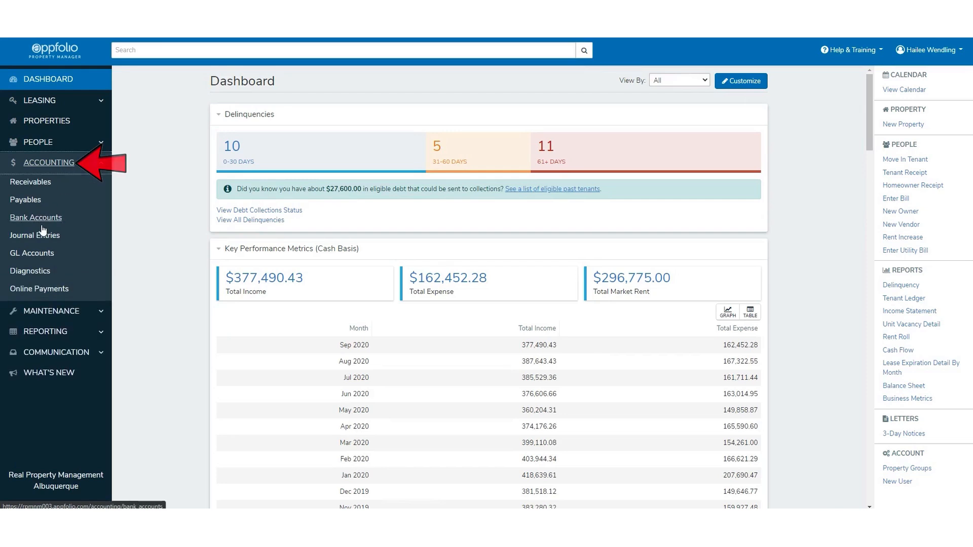
# Open Pay Bills under Payables and search for Vendors bills with the bank account set to All MICR Bank Accounts.
pyautogui.click(25, 200)
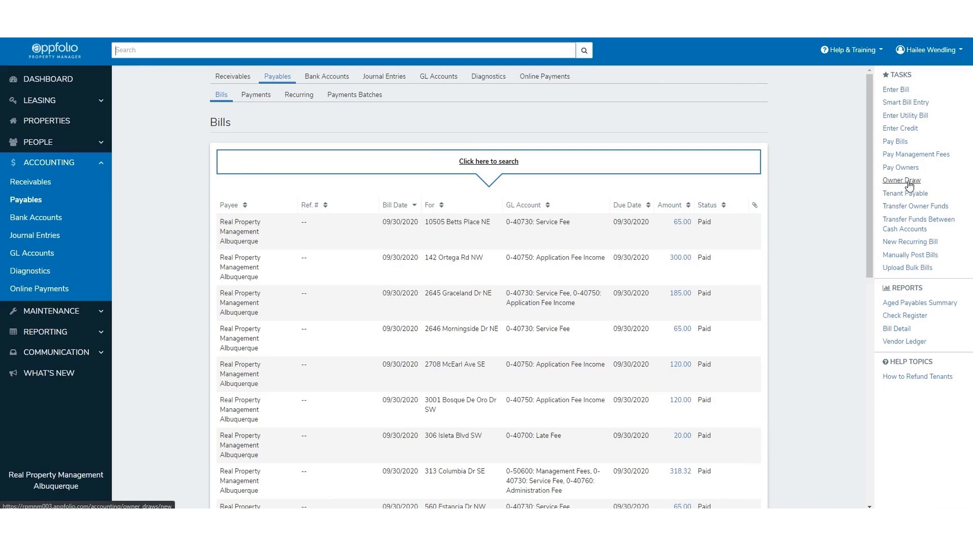
pyautogui.click(898, 146)
pyautogui.click(439, 155)
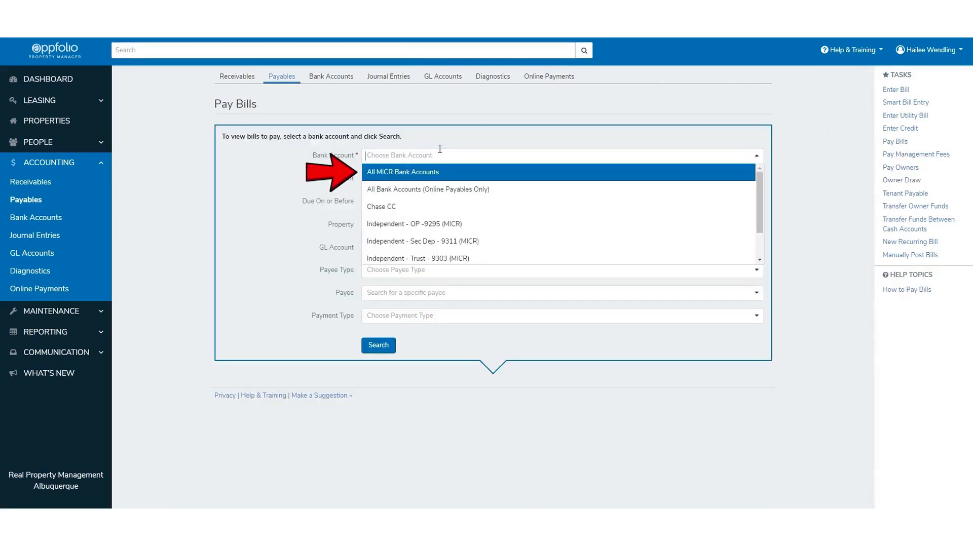
pyautogui.click(414, 172)
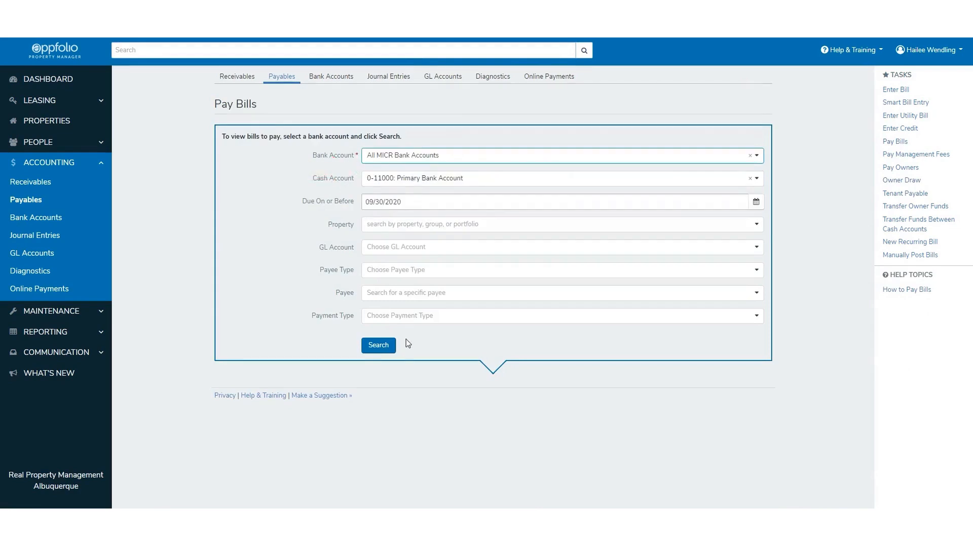
pyautogui.click(414, 272)
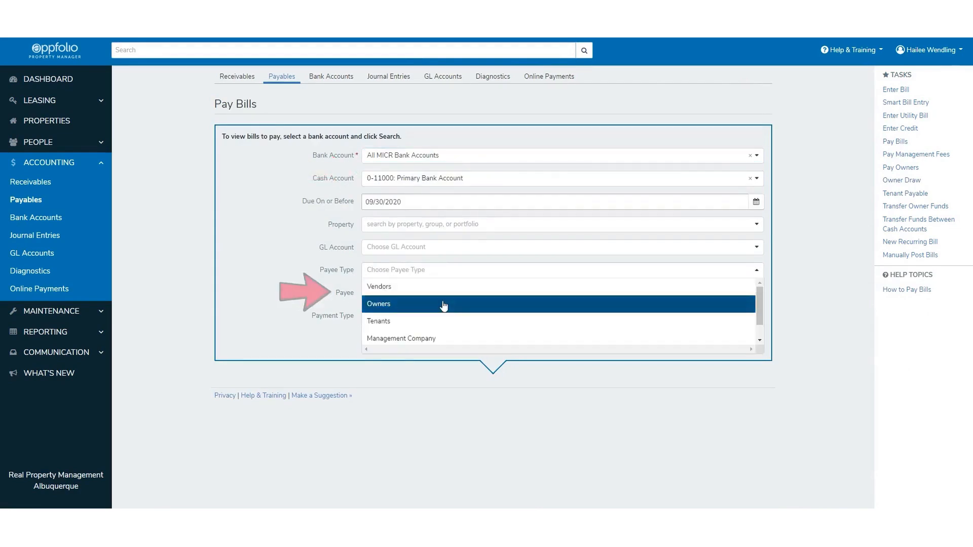
pyautogui.click(388, 288)
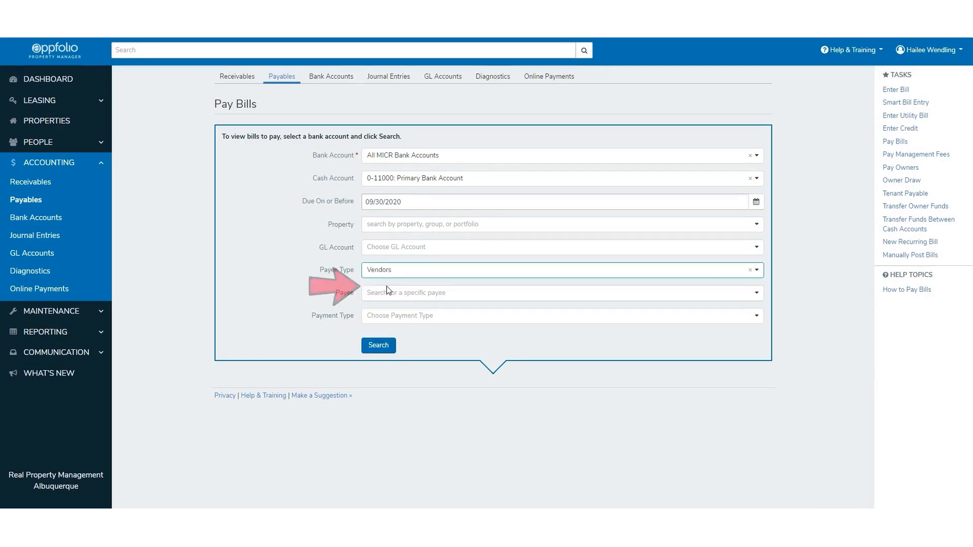
pyautogui.click(385, 349)
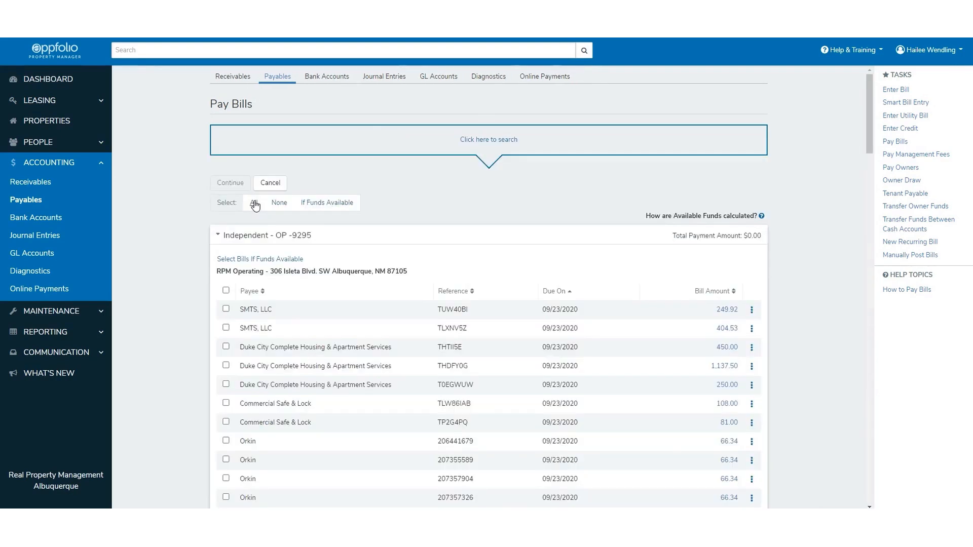
# Select all of the listed vendor bills and review them through to the Independent - Trust - 9303 group.
pyautogui.click(254, 203)
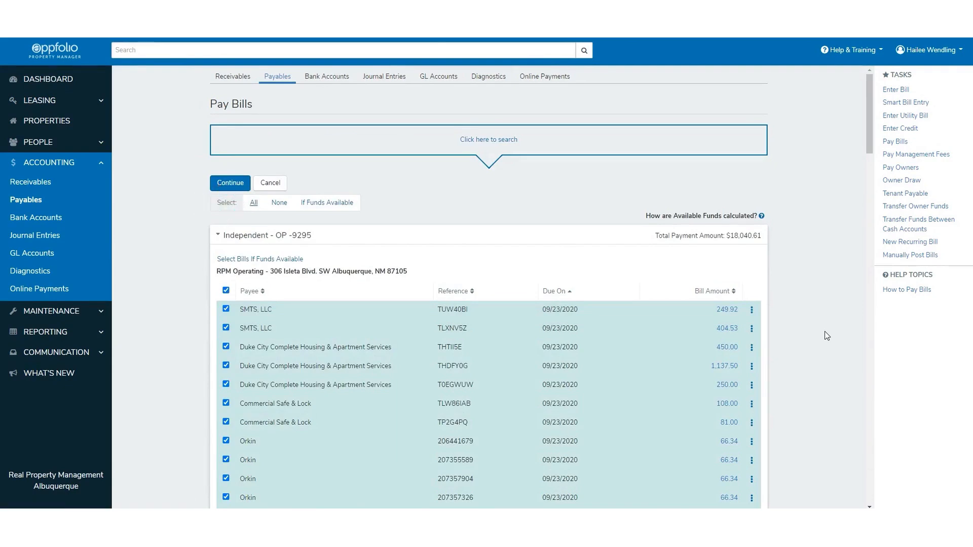
pyautogui.scroll(-1, 827, 336)
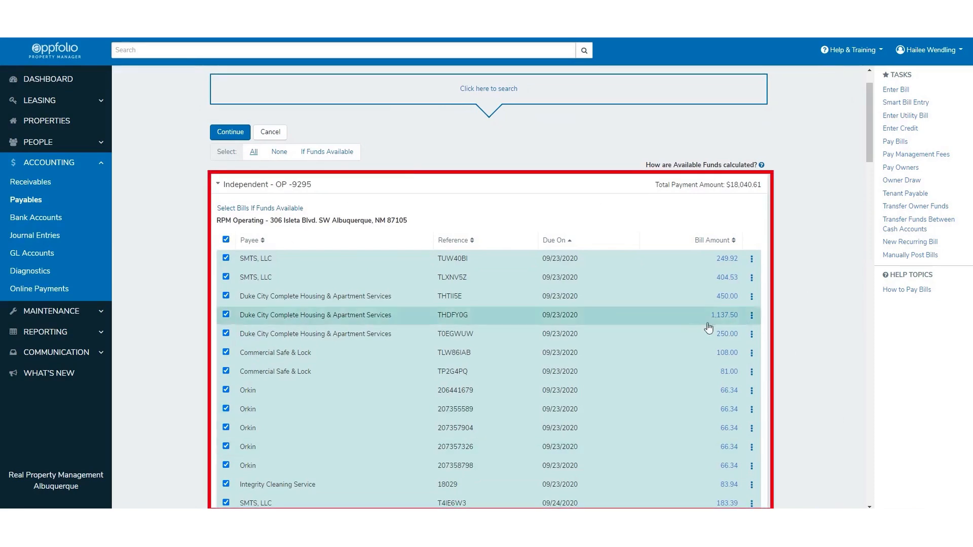
pyautogui.scroll(-7, 770, 418)
pyautogui.scroll(-15, 817, 418)
pyautogui.scroll(-15, 816, 414)
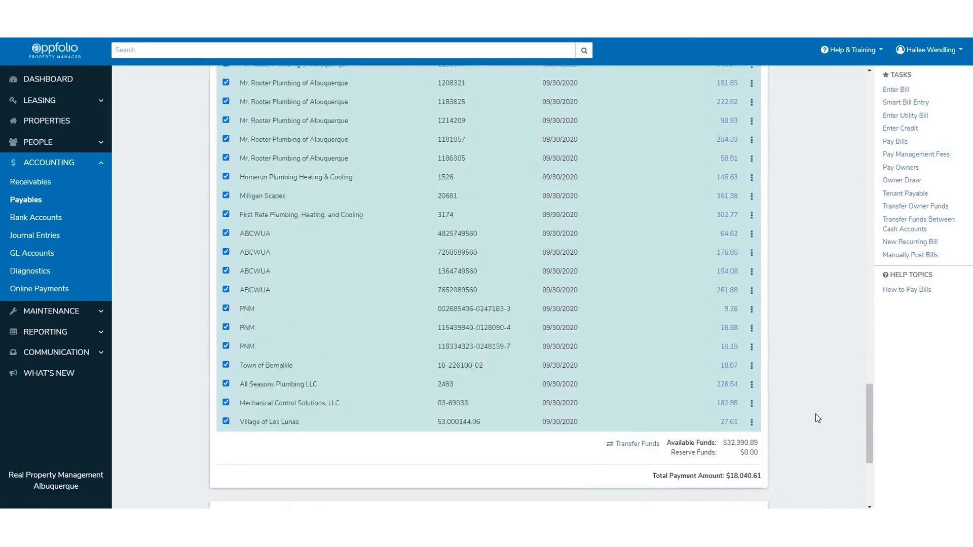
pyautogui.scroll(-4, 817, 418)
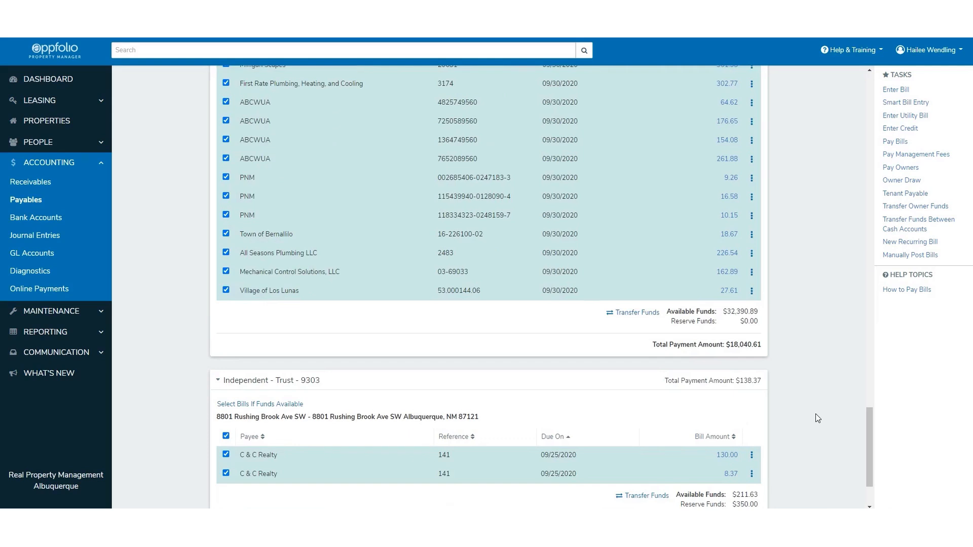
pyautogui.scroll(-2, 815, 418)
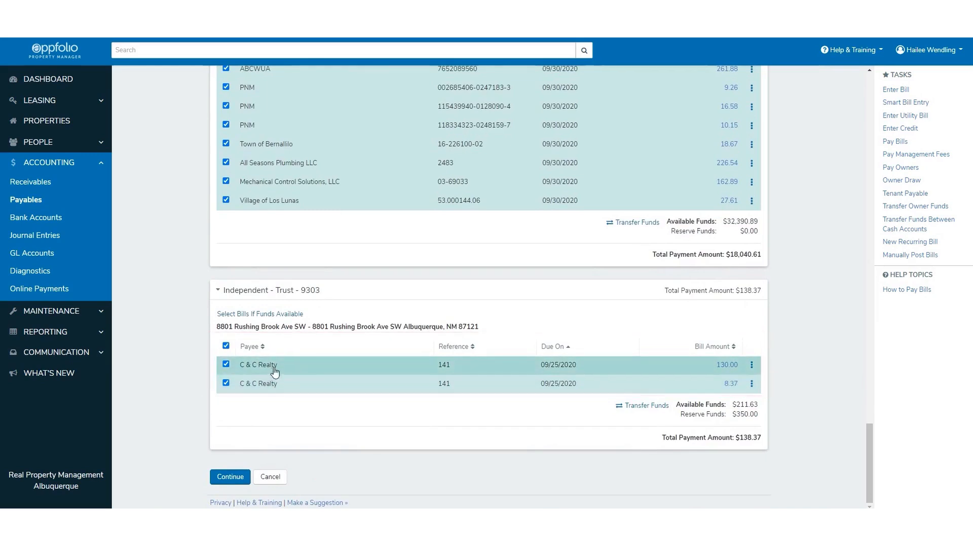
pyautogui.moveTo(337, 294); pyautogui.dragTo(242, 293)
pyautogui.click(242, 293)
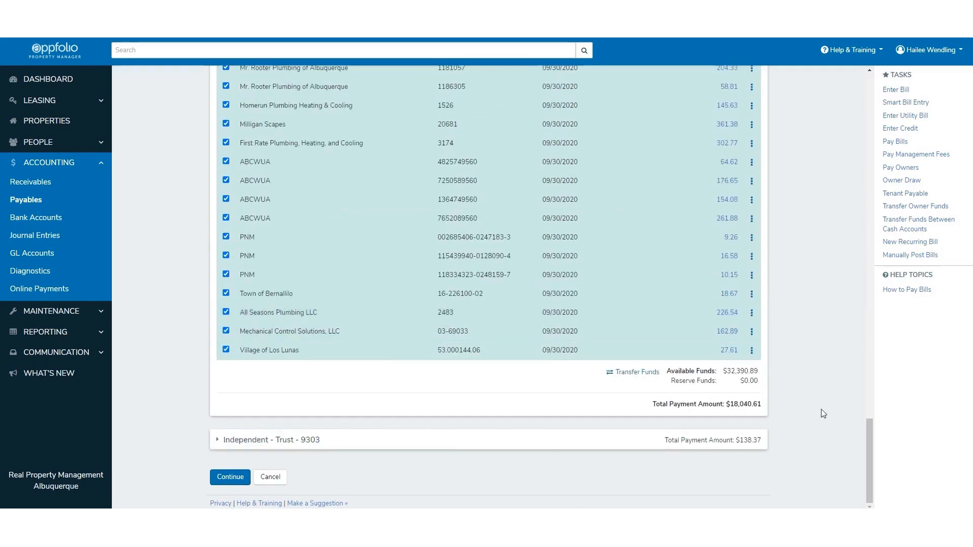
pyautogui.click(216, 444)
# Open the $130.00 C & C Realty bill from the Independent - Trust - 9303 group in a separate browser tab.
pyautogui.scroll(-3, 659, 405)
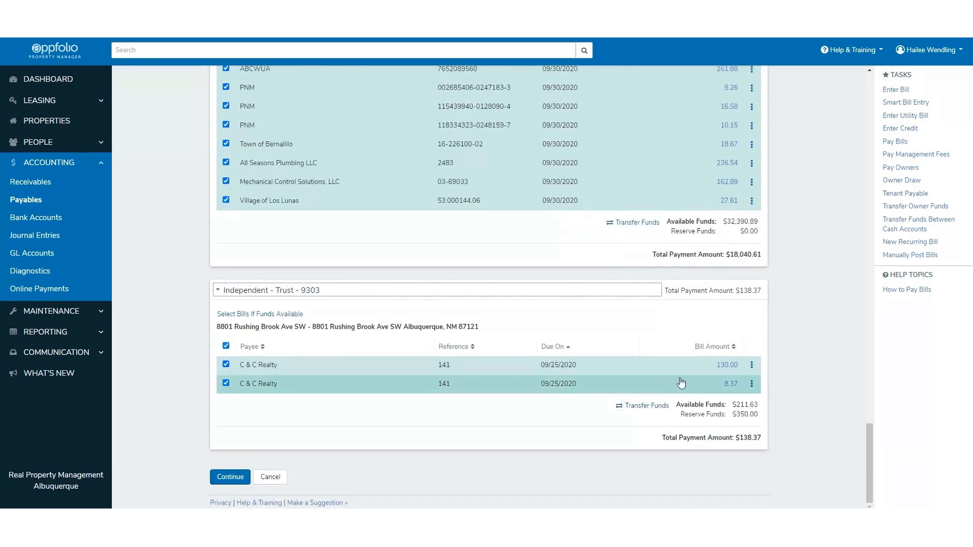
pyautogui.rightClick(727, 365)
pyautogui.click(769, 371)
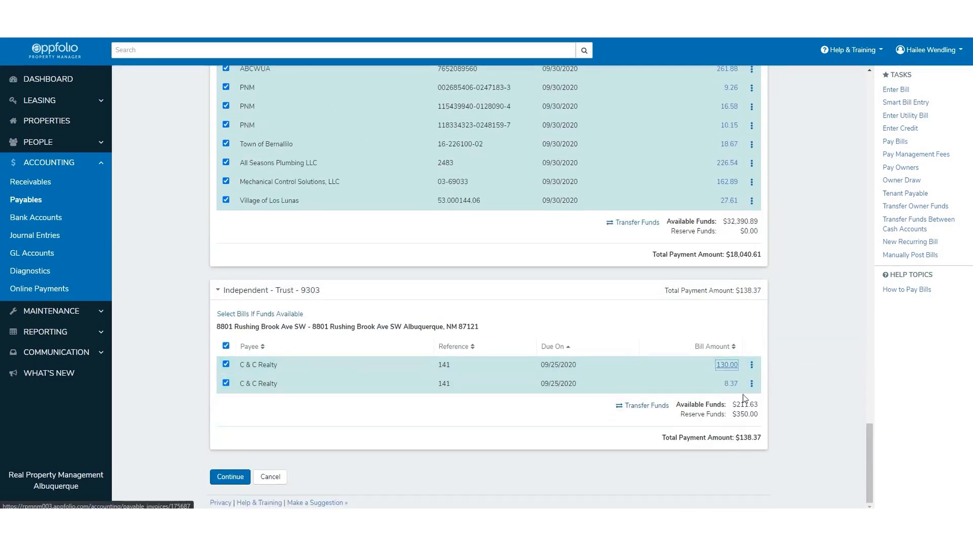
pyautogui.hotkey('ctrl', 'Tab')
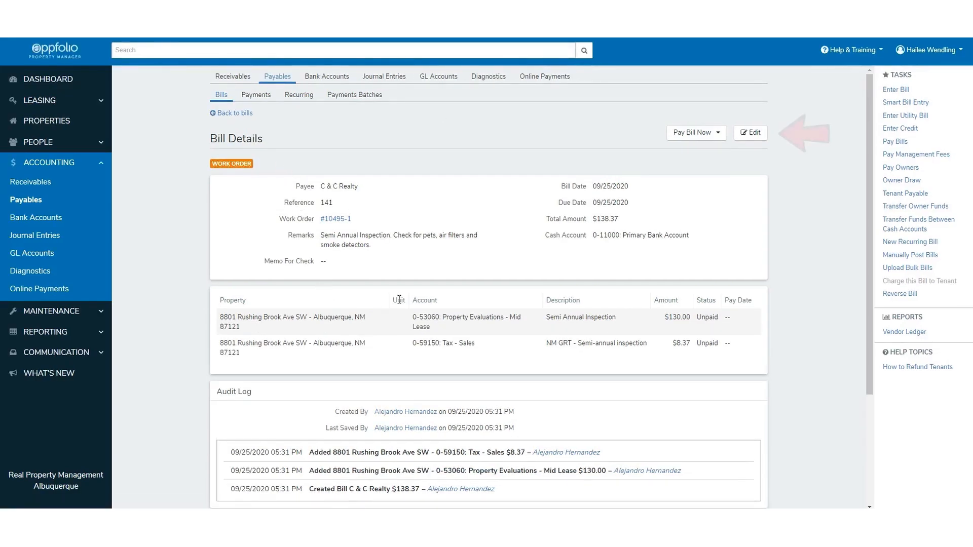
# Edit the C & C Realty bill and set the property of its Semi Annual Inspection line to RPM Operating.
pyautogui.click(752, 133)
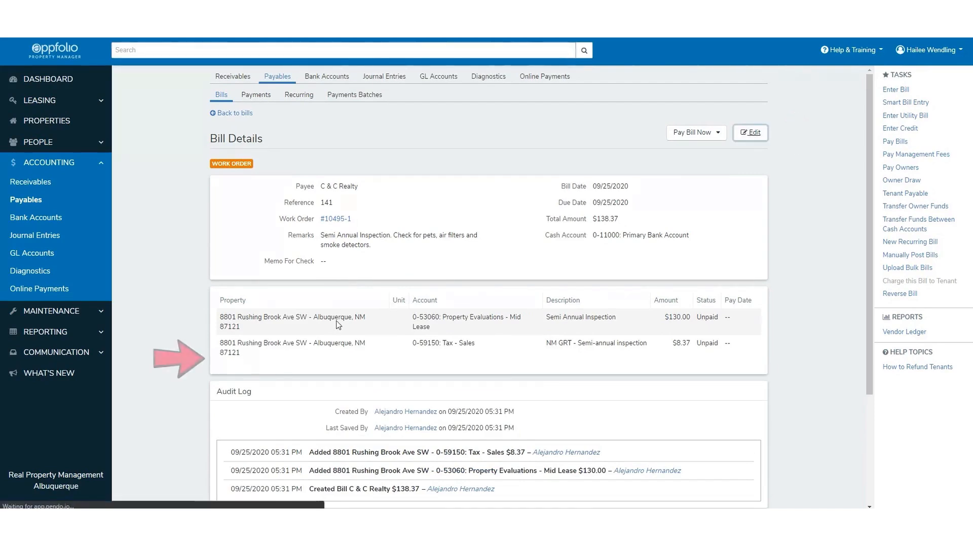
pyautogui.click(291, 360)
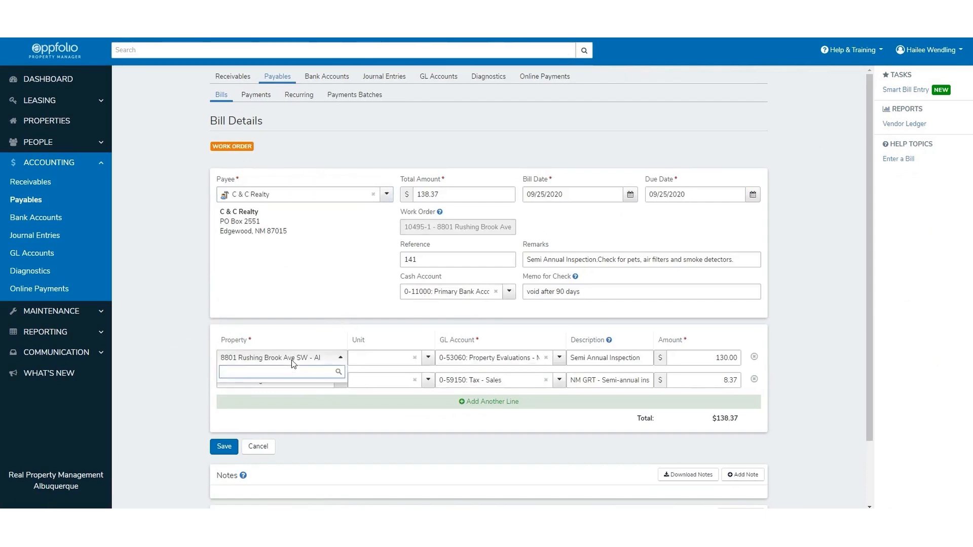
pyautogui.write('RPM')
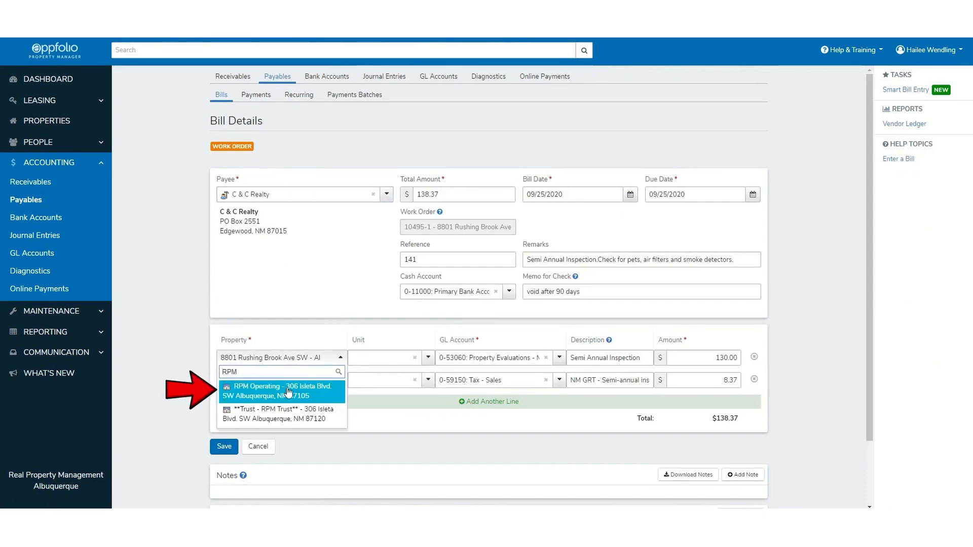
pyautogui.click(288, 393)
# Set the property of the bill's Tax - Sales line to RPM Operating and try to save the bill.
pyautogui.click(277, 381)
pyautogui.write('RPNM')
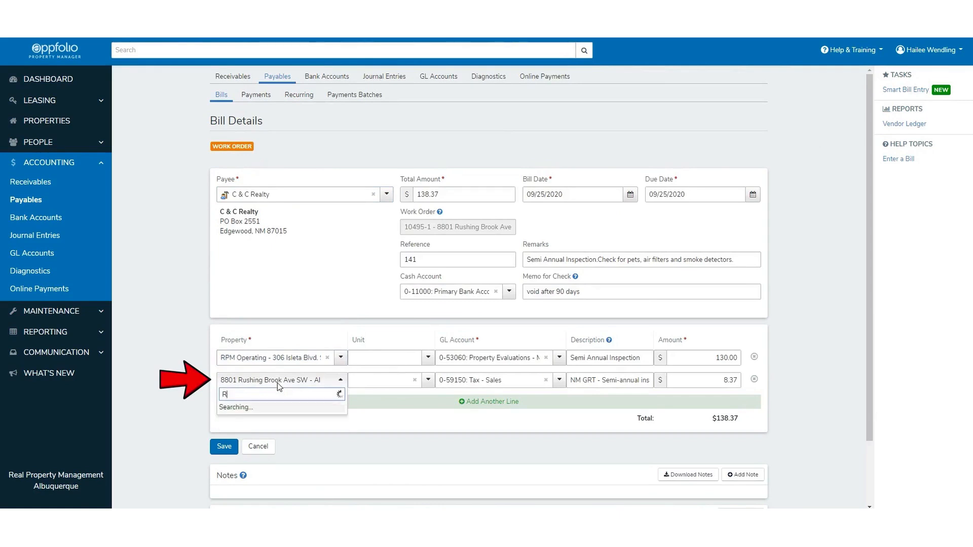
pyautogui.press('BackSpace')
pyautogui.press('BackSpace')
pyautogui.write('M')
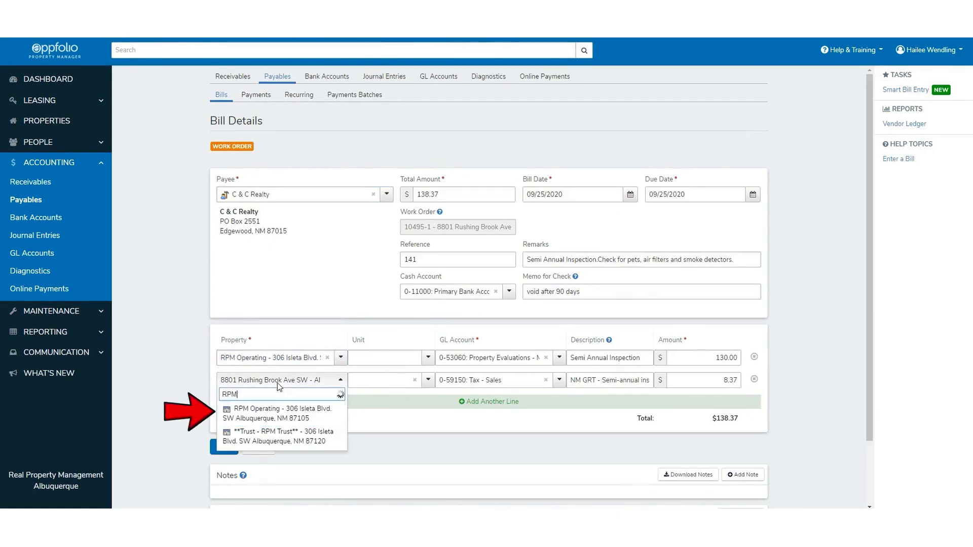
pyautogui.click(277, 417)
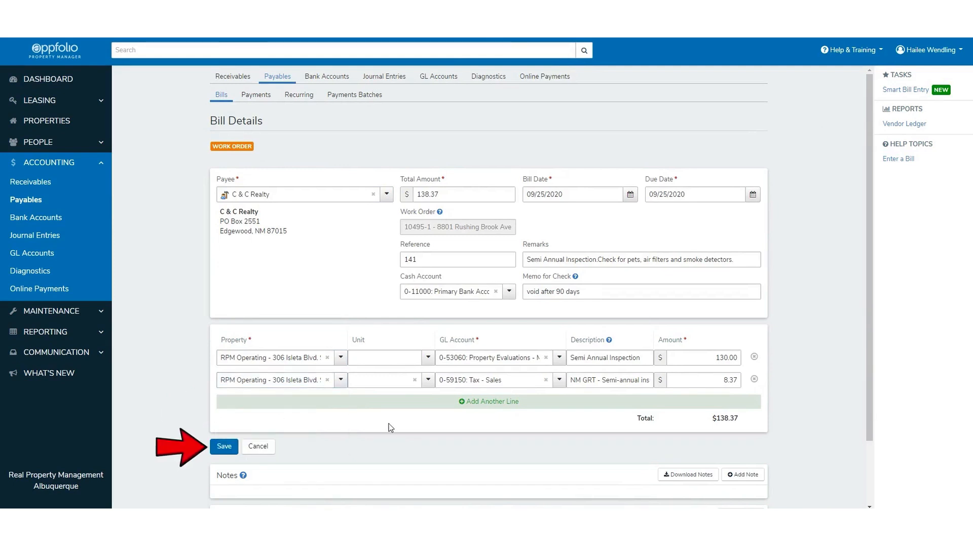
pyautogui.click(226, 449)
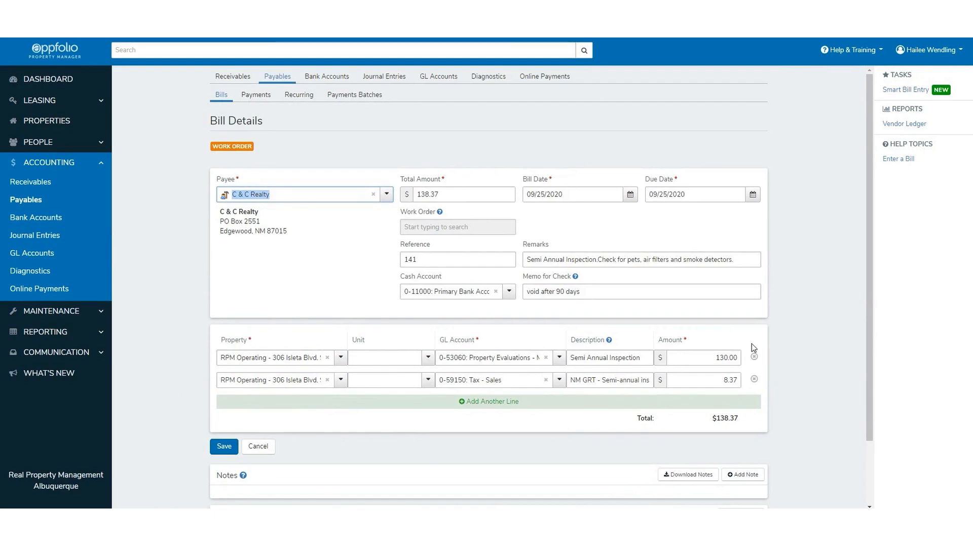
# Look over the edited bill's details and cancel the edit without keeping the property changes.
pyautogui.scroll(-2, 799, 342)
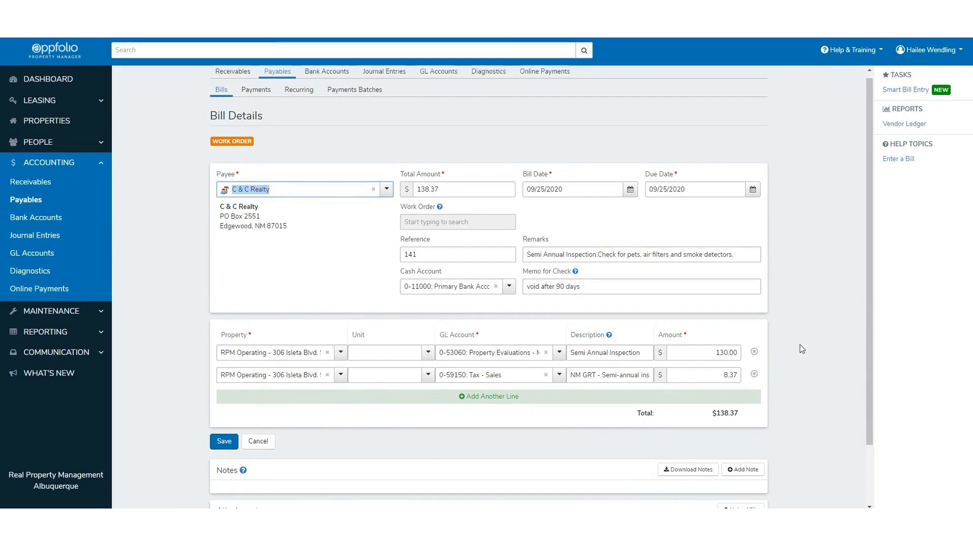
pyautogui.scroll(1, 811, 381)
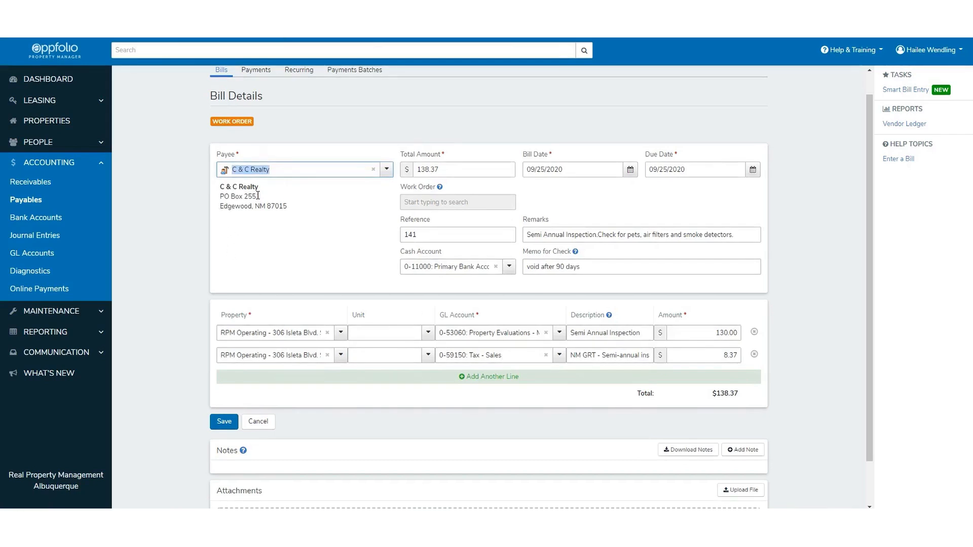
pyautogui.scroll(-1, 203, 235)
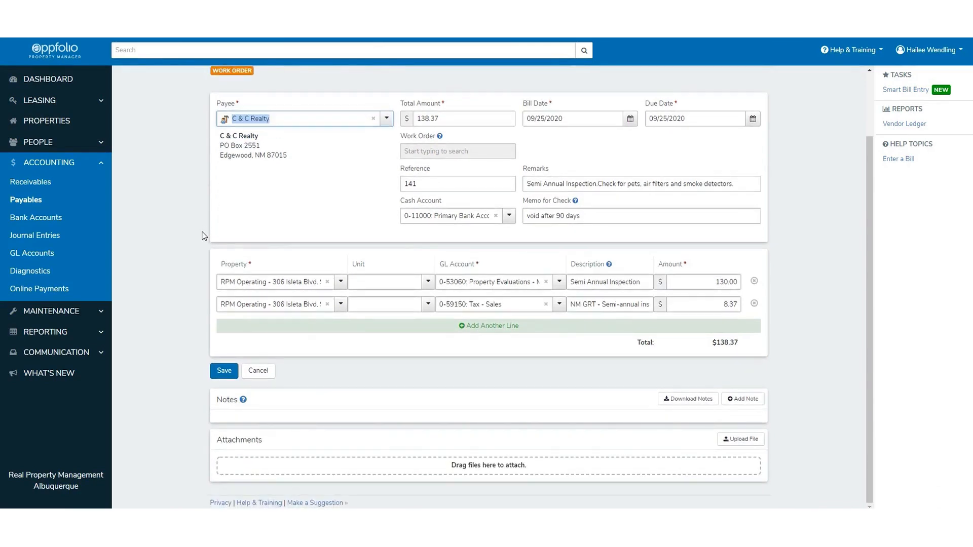
pyautogui.click(257, 373)
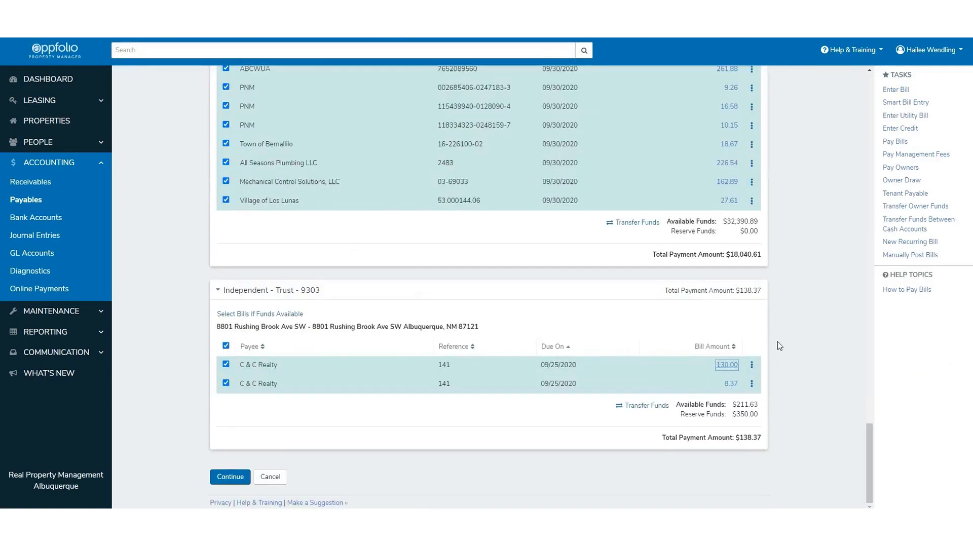
# Edit the C & C Realty bill from the trust group, change its payee to Real Property Management Albuquerque, and confirm saving it.
pyautogui.scroll(6, 779, 342)
pyautogui.scroll(15, 780, 343)
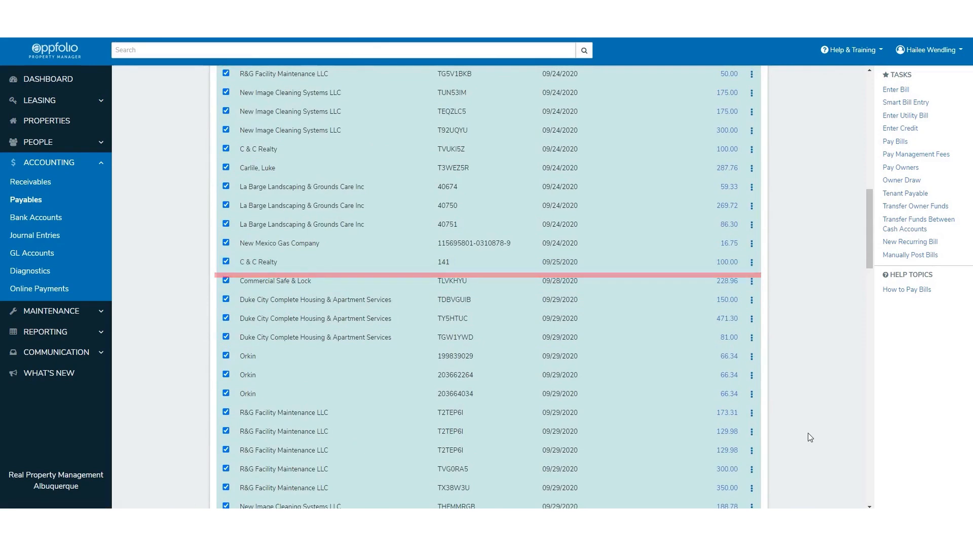
pyautogui.scroll(-20, 807, 433)
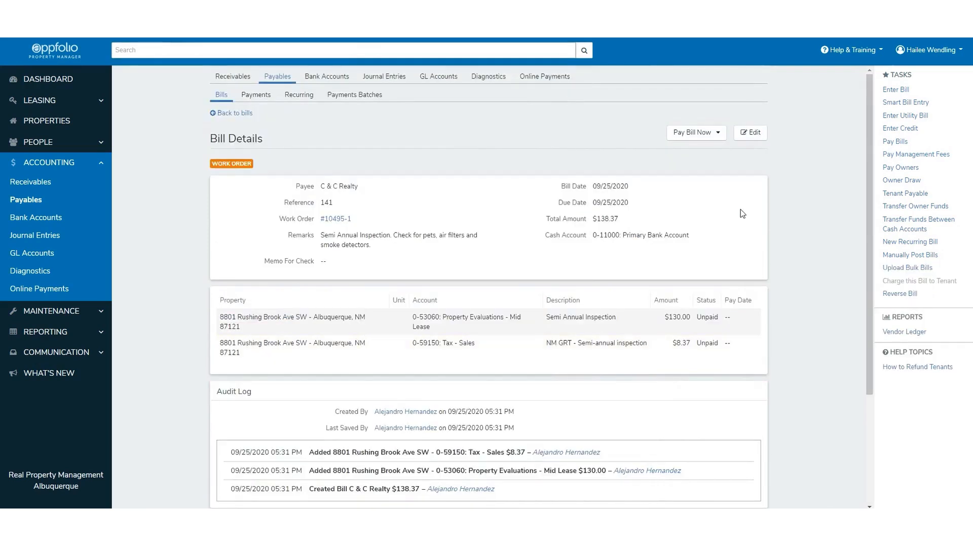
pyautogui.click(751, 133)
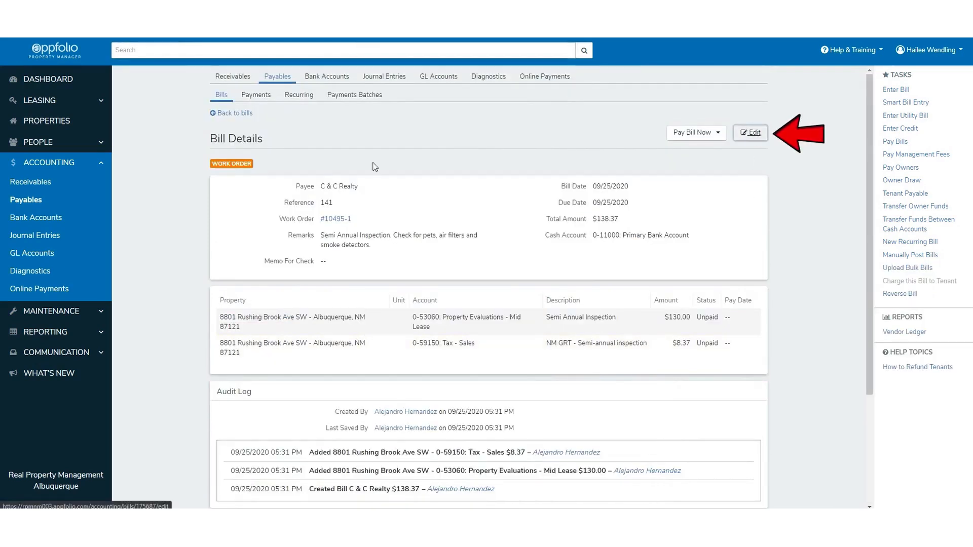
pyautogui.click(325, 196)
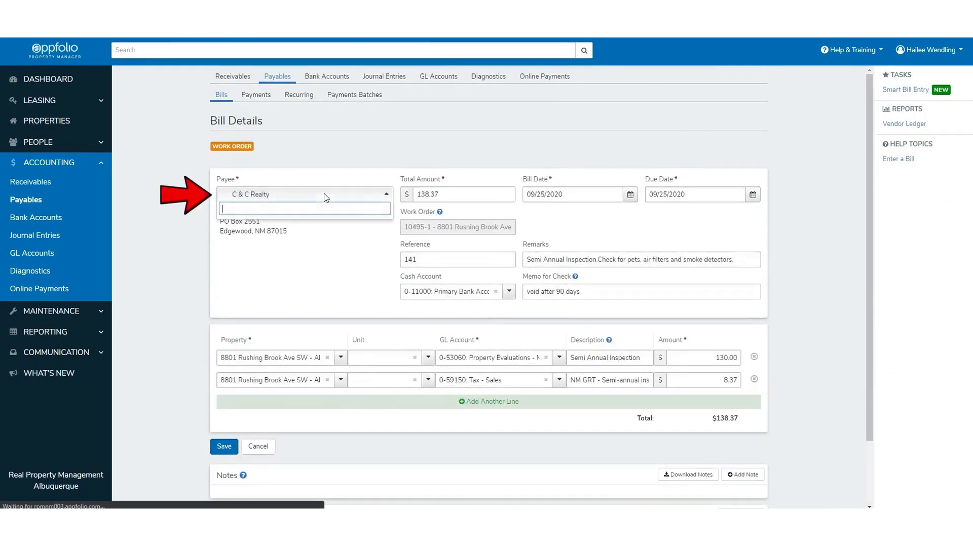
pyautogui.write('REAL')
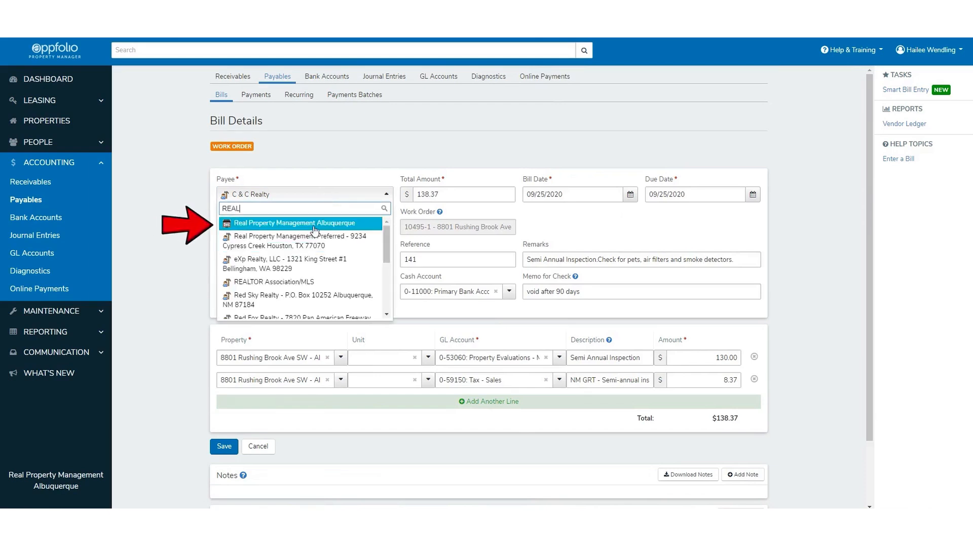
pyautogui.click(311, 223)
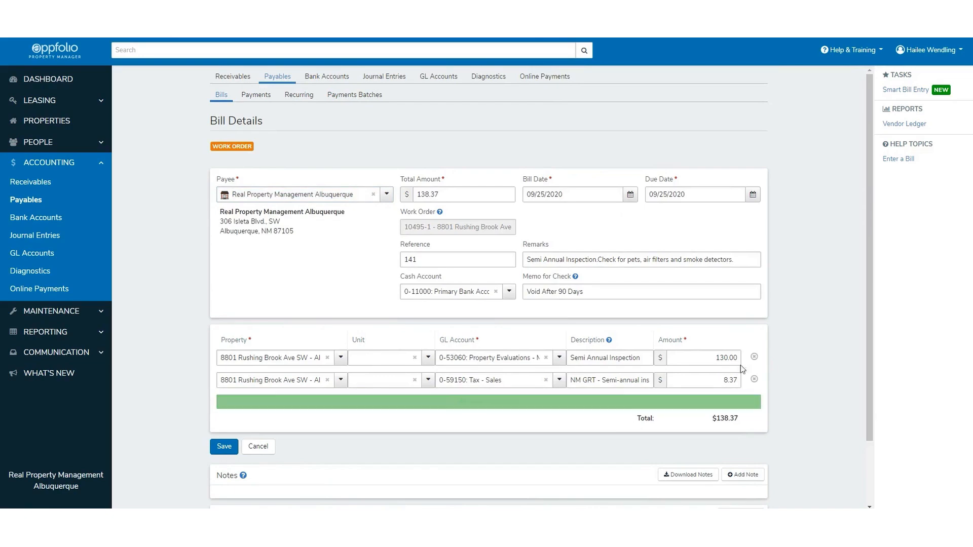
pyautogui.click(225, 449)
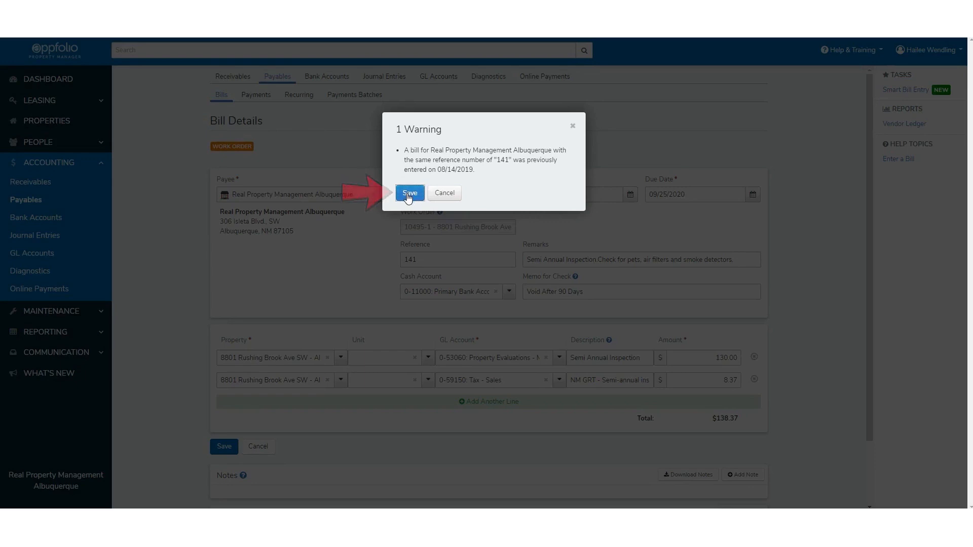
pyautogui.click(409, 193)
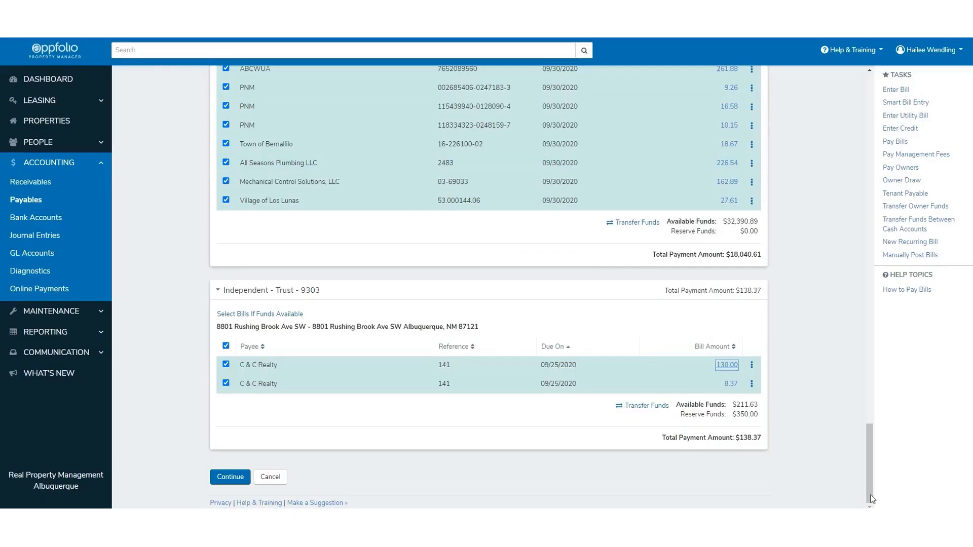
# Search for bills to pay from All MICR Bank Accounts with the payee type Vendors.
pyautogui.moveTo(872, 499); pyautogui.dragTo(871, 145)
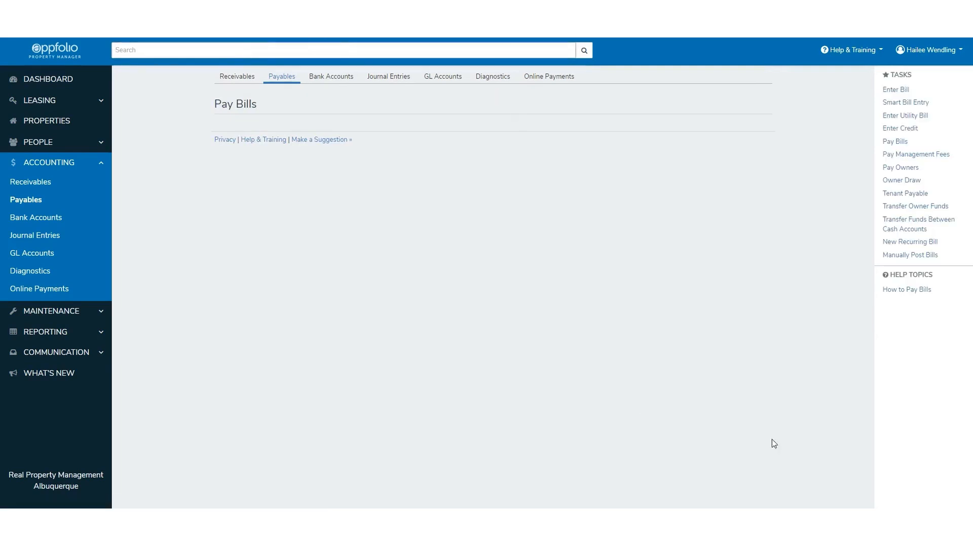
pyautogui.click(423, 154)
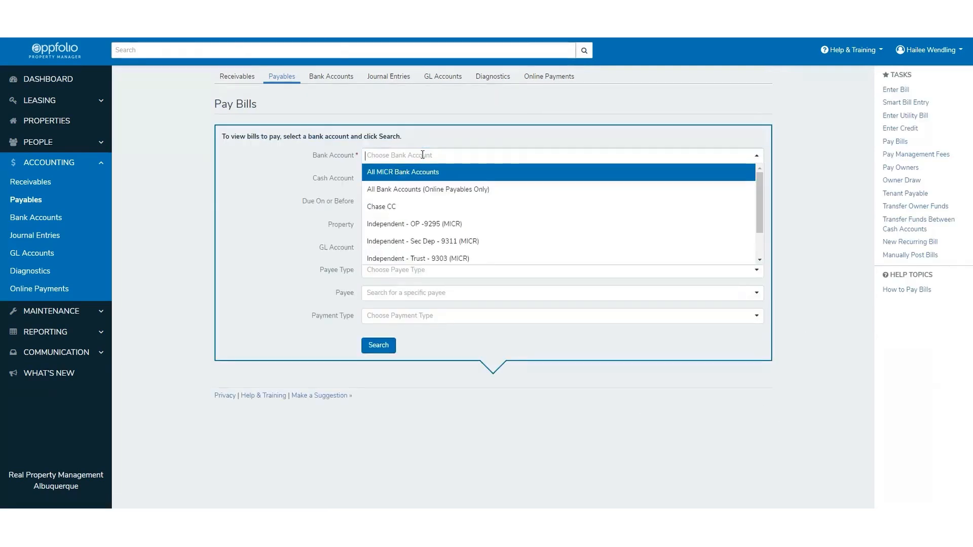
pyautogui.click(411, 176)
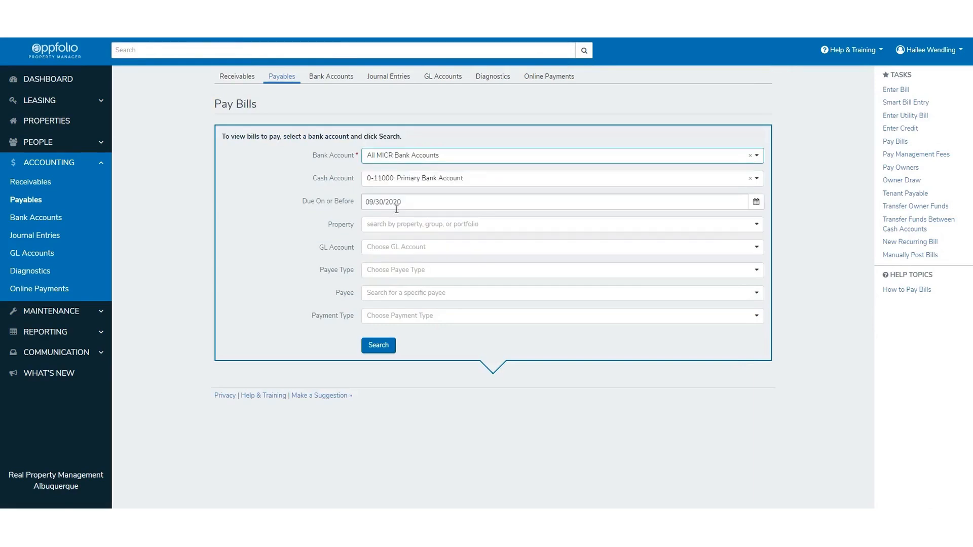
pyautogui.click(382, 274)
pyautogui.click(424, 285)
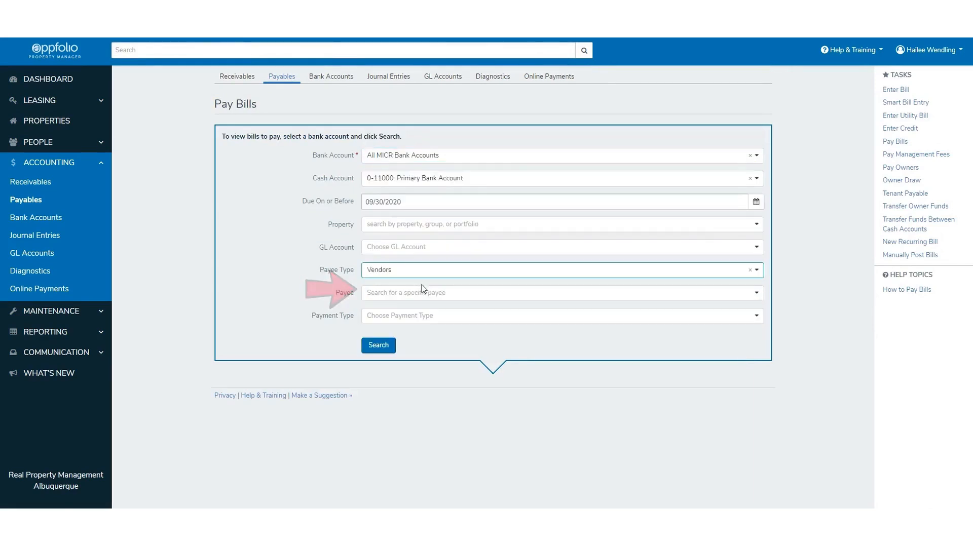
pyautogui.click(378, 347)
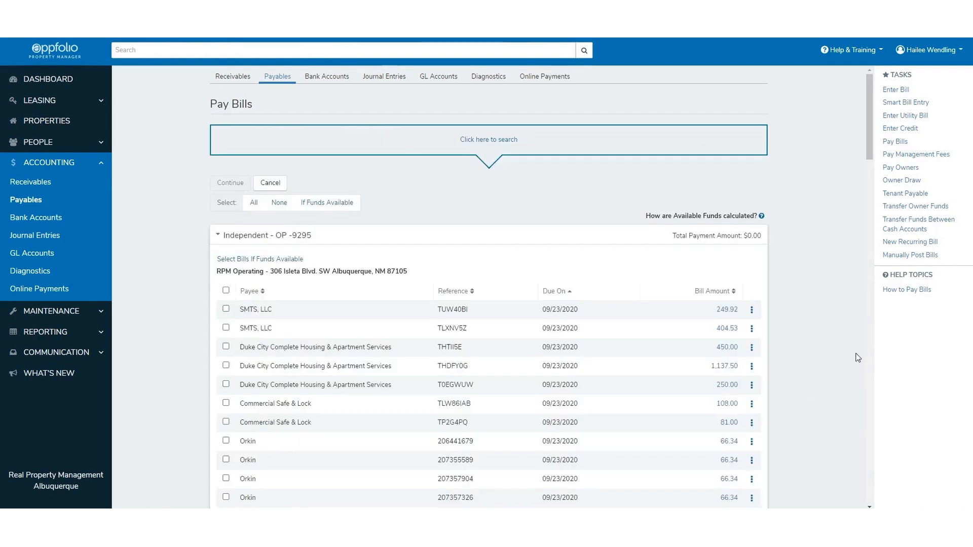
# Select all the listed vendor bills for payment and continue to the check details.
pyautogui.click(254, 202)
pyautogui.scroll(-15, 944, 408)
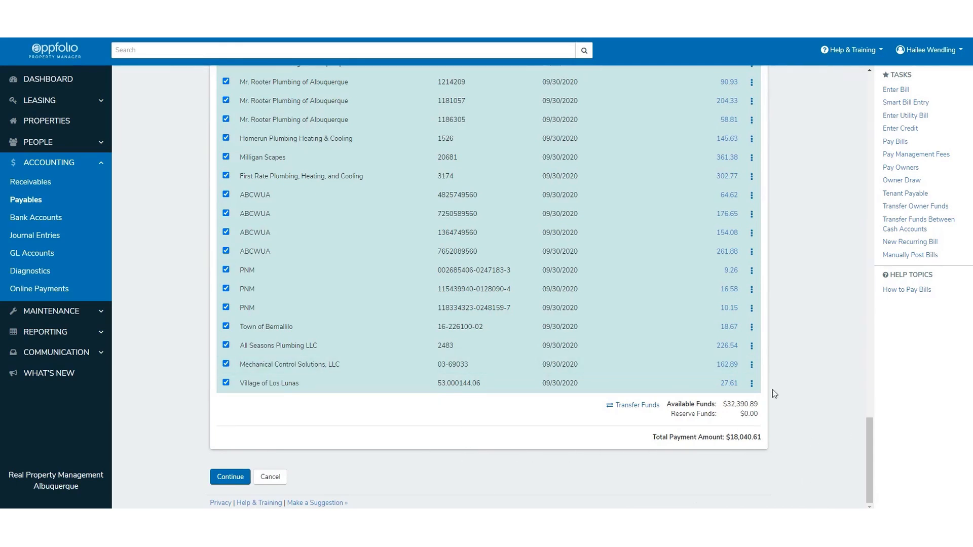
pyautogui.click(230, 477)
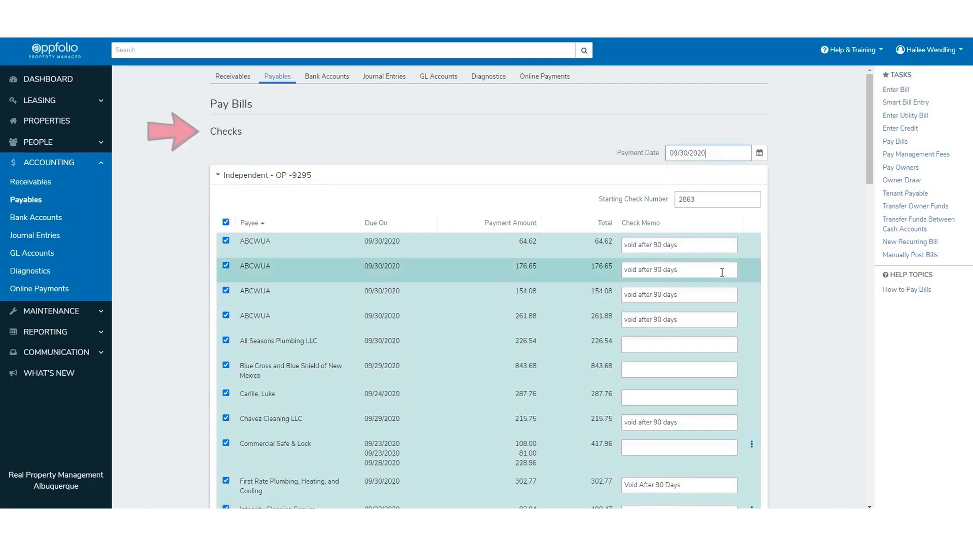
# Copy the memo "void after 90 days" into the empty check memos from All Seasons Plumbing LLC through Commercial Safe & Lock.
pyautogui.moveTo(207, 135)
pyautogui.mouseDown()
pyautogui.moveTo(275, 133)
pyautogui.moveTo(501, 163)
pyautogui.mouseUp()
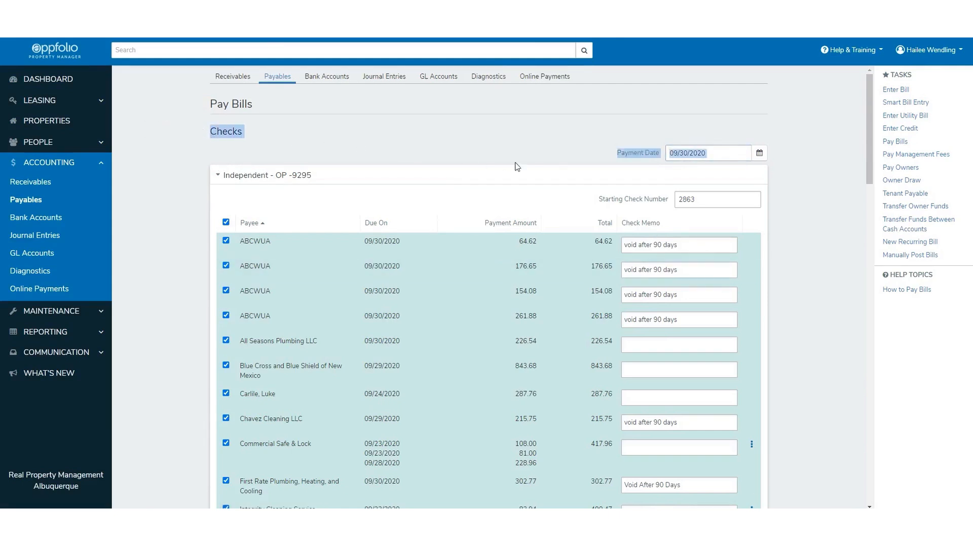
pyautogui.tripleClick(696, 246)
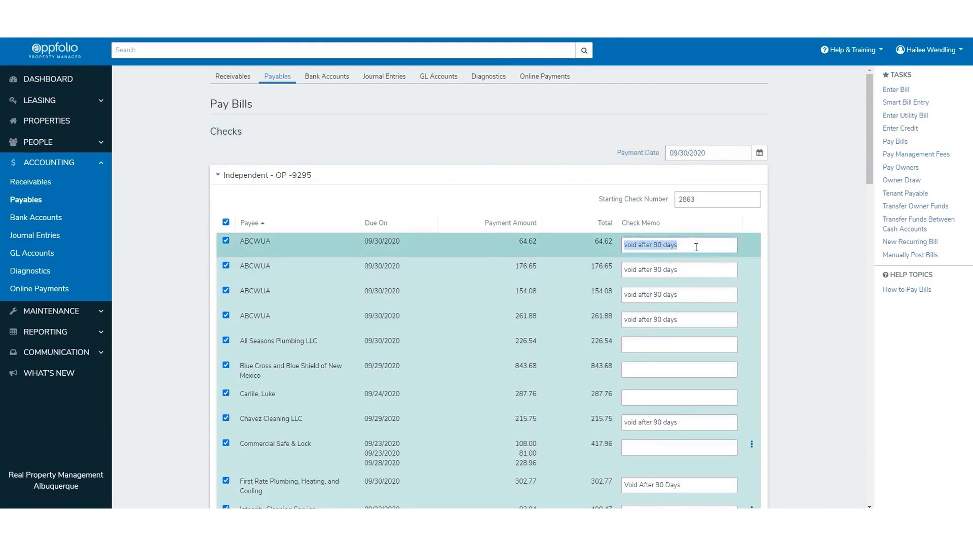
pyautogui.hotkey('ctrl', 'c')
pyautogui.click(672, 346)
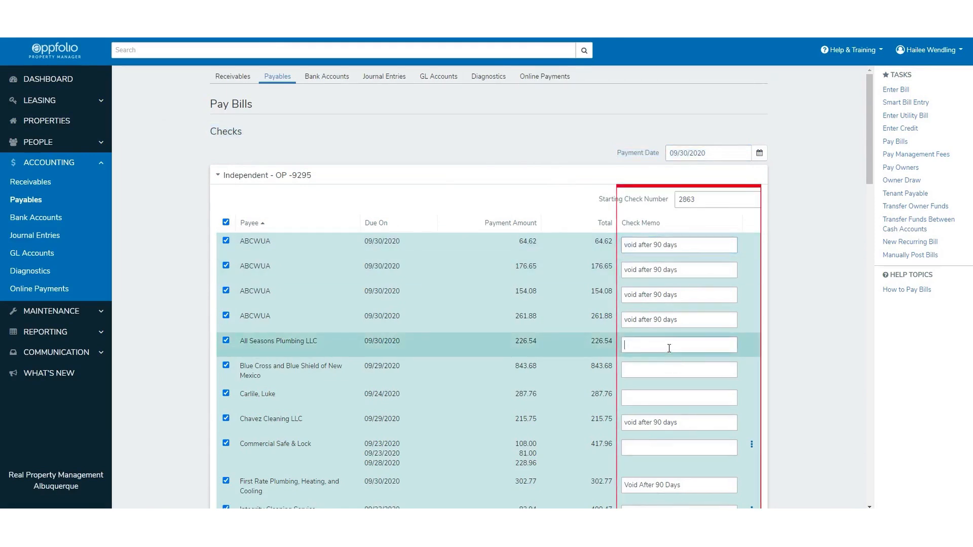
pyautogui.hotkey('ctrl', 'v')
pyautogui.click(672, 370)
pyautogui.hotkey('ctrl', 'v')
pyautogui.click(661, 398)
pyautogui.hotkey('ctrl', 'v')
pyautogui.click(669, 448)
pyautogui.hotkey('ctrl', 'v')
# Fill the empty memos of Integrity Cleaning Service, La Barge Landscaping, Mechanical Control Solutions and Town of Bernalillo with "void after 90 days".
pyautogui.scroll(-1, 845, 419)
pyautogui.scroll(-5, 845, 418)
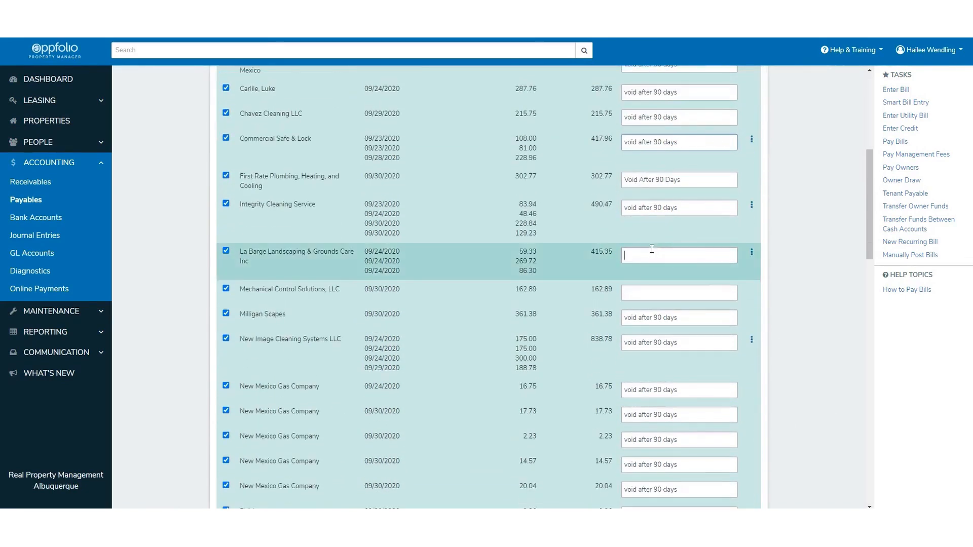
pyautogui.hotkey('ctrl', 'v')
pyautogui.click(654, 292)
pyautogui.hotkey('ctrl', 'v')
pyautogui.scroll(-1, 820, 393)
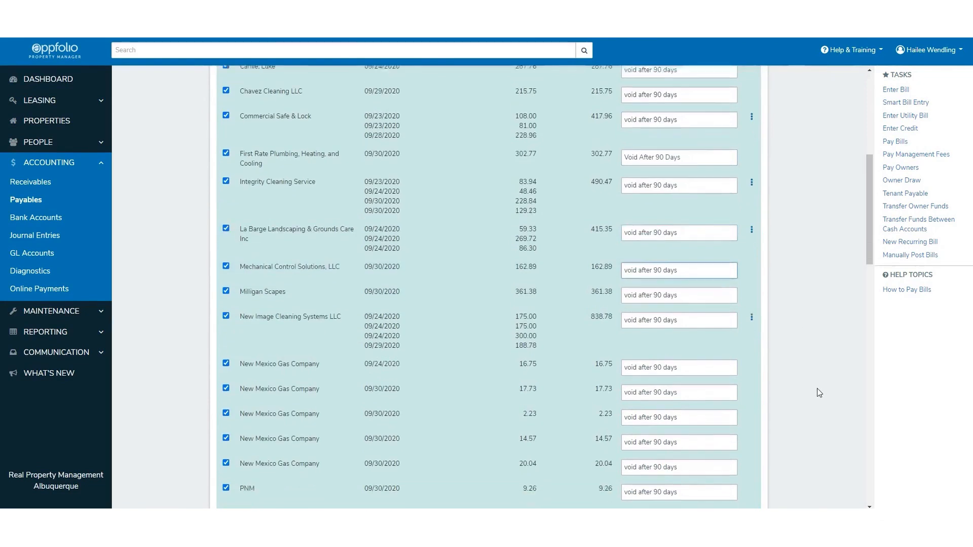
pyautogui.scroll(-7, 819, 393)
pyautogui.click(659, 258)
pyautogui.hotkey('ctrl', 'v')
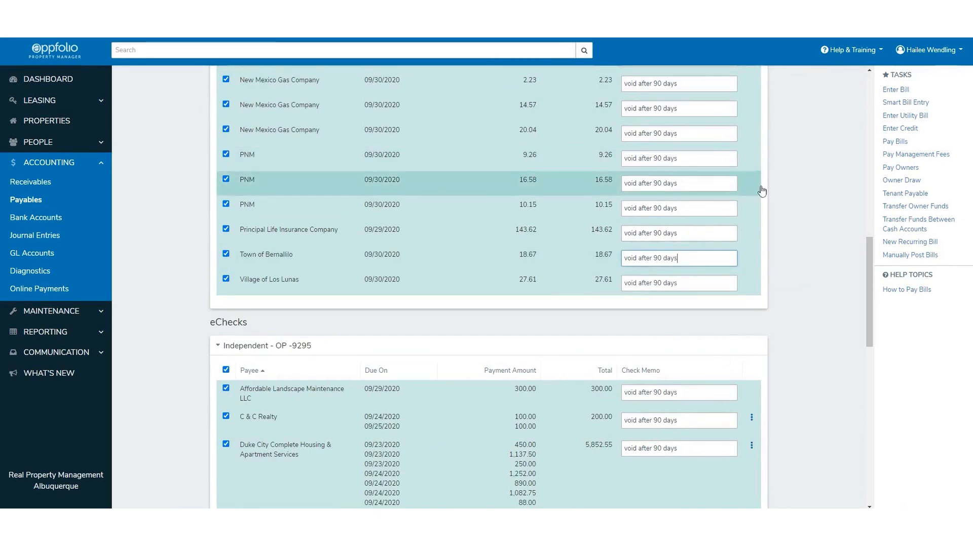
# Select the eChecks payment list of the Independent - OP account and print one portrait copy of that selection on the MICR printer.
pyautogui.scroll(4, 797, 297)
pyautogui.scroll(10, 796, 299)
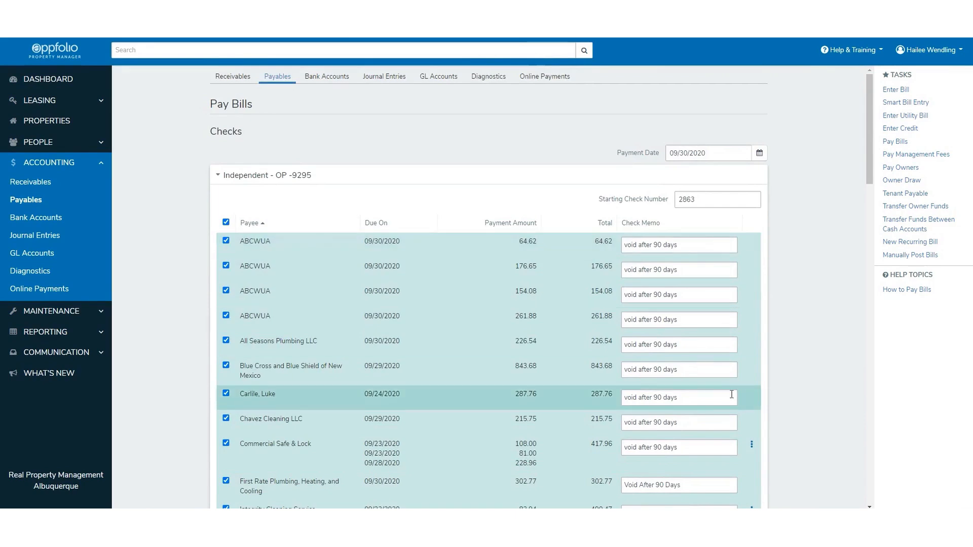
pyautogui.scroll(-1, 838, 418)
pyautogui.scroll(-15, 837, 419)
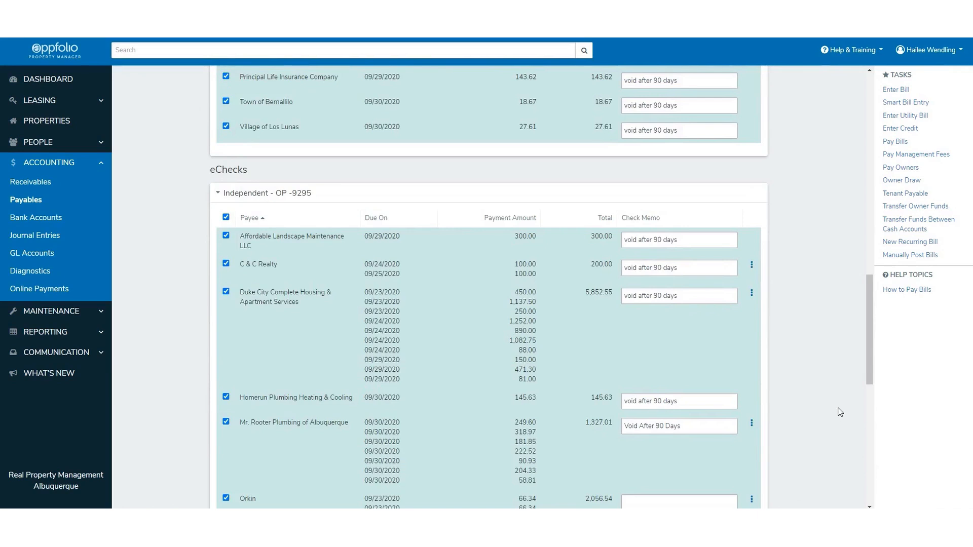
pyautogui.scroll(-2, 839, 415)
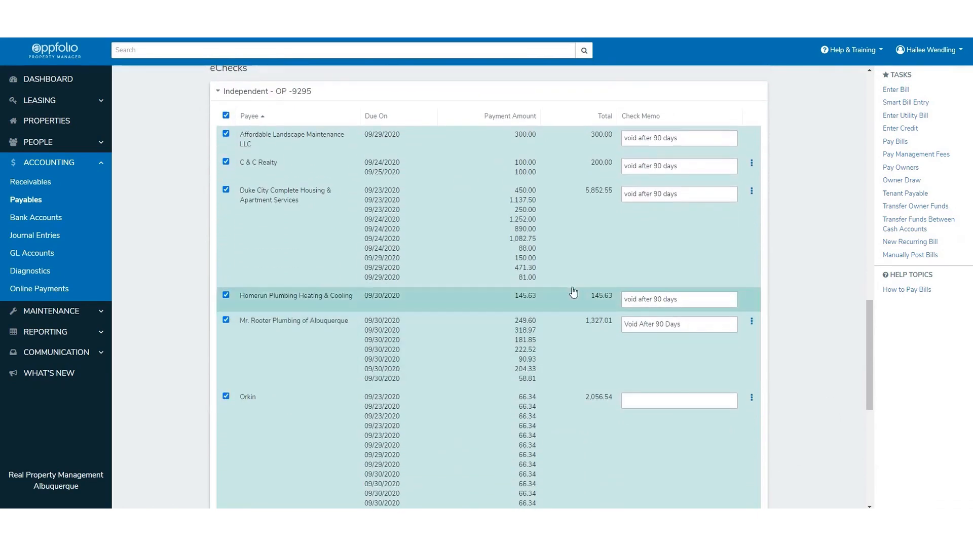
pyautogui.scroll(1, 558, 233)
pyautogui.moveTo(208, 122); pyautogui.dragTo(716, 450)
pyautogui.rightClick(445, 186)
pyautogui.click(476, 214)
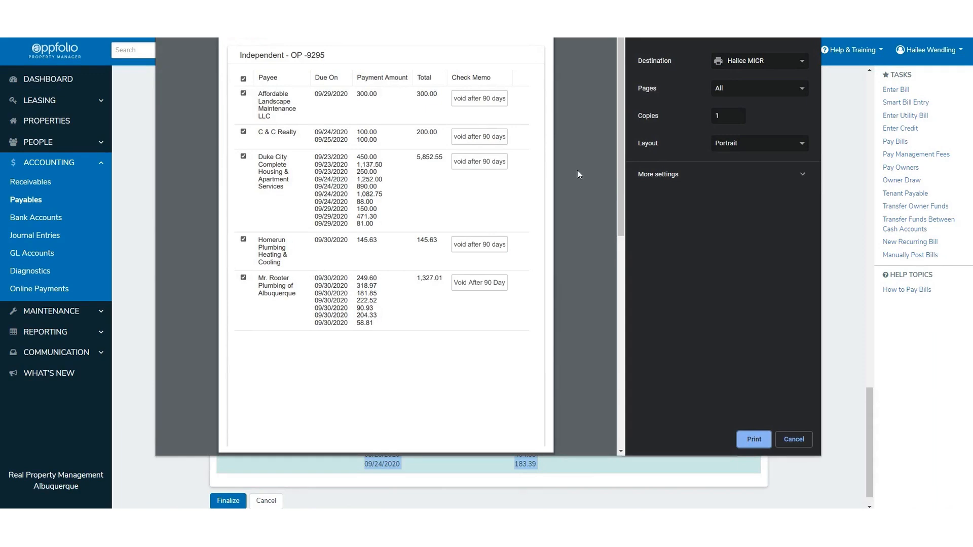
pyautogui.click(751, 442)
# Review the check and eCheck payments once more and finalize them.
pyautogui.scroll(15, 815, 443)
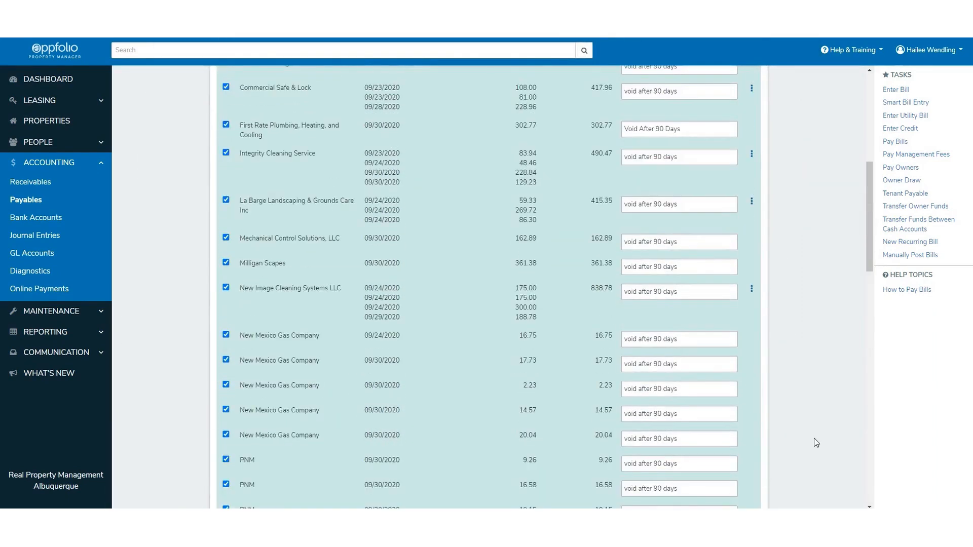
pyautogui.scroll(7, 814, 443)
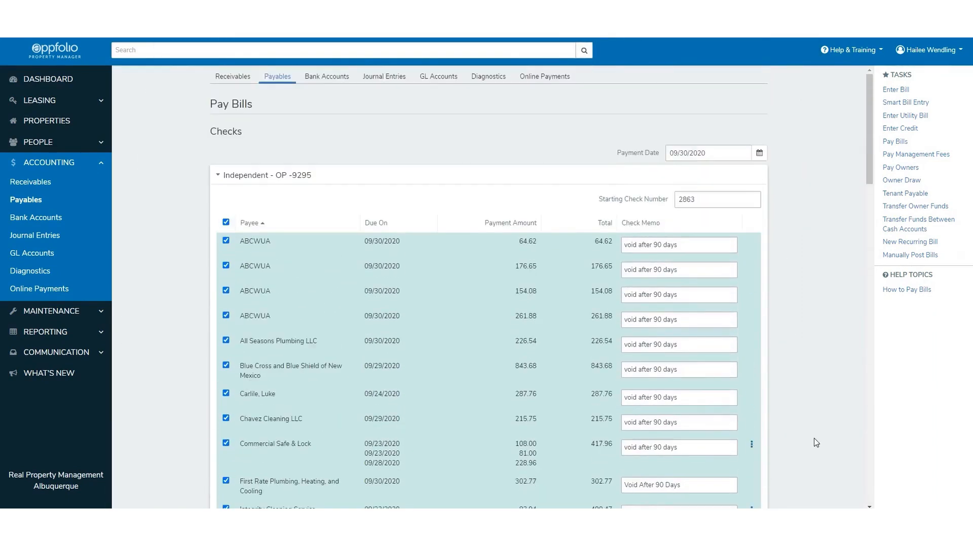
pyautogui.moveTo(870, 134); pyautogui.dragTo(828, 482)
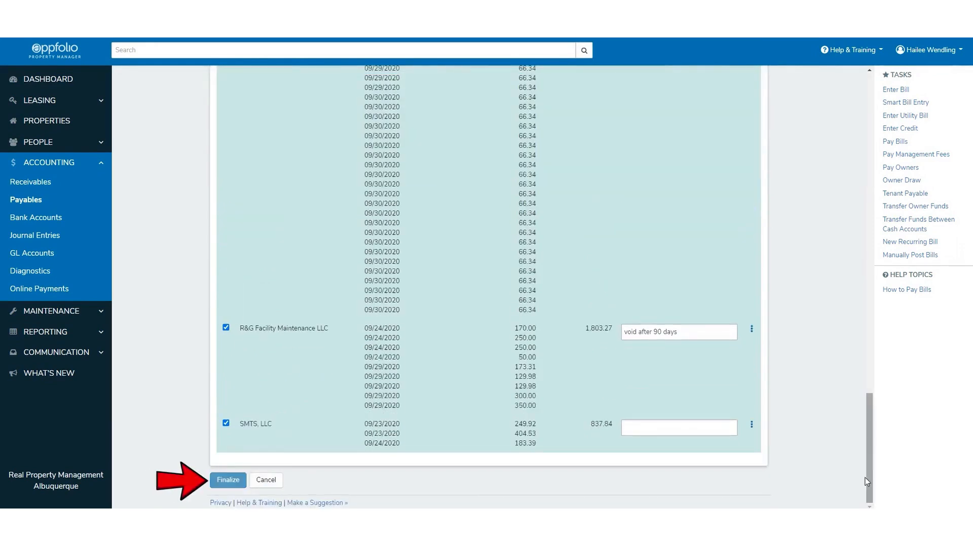
pyautogui.press('Return')
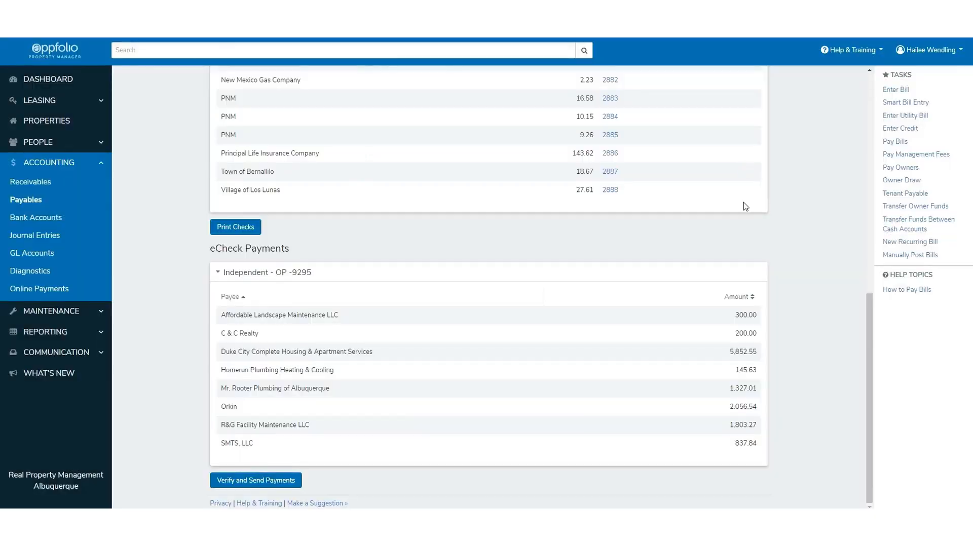
# Review the paid checks and generate the printable check run for them.
pyautogui.moveTo(871, 434); pyautogui.dragTo(873, 203)
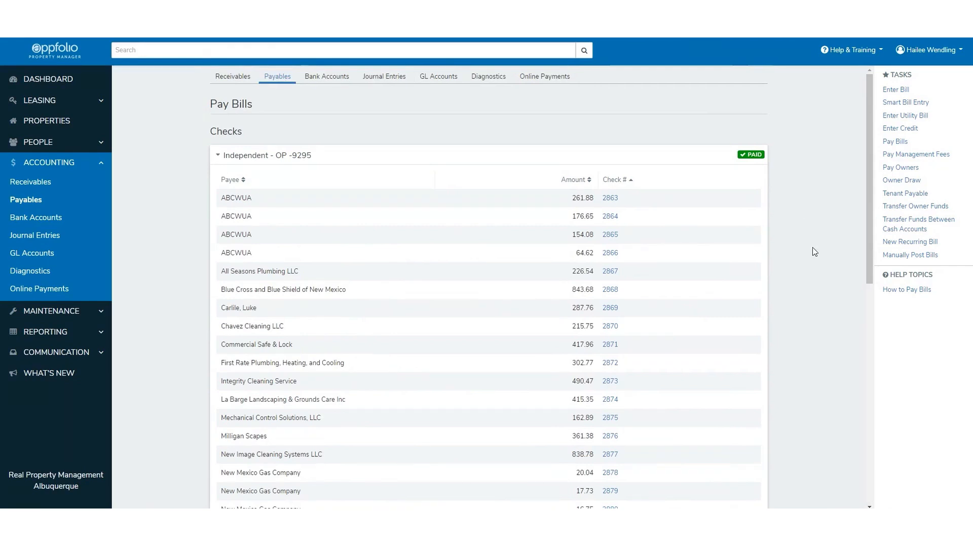
pyautogui.scroll(-1, 817, 306)
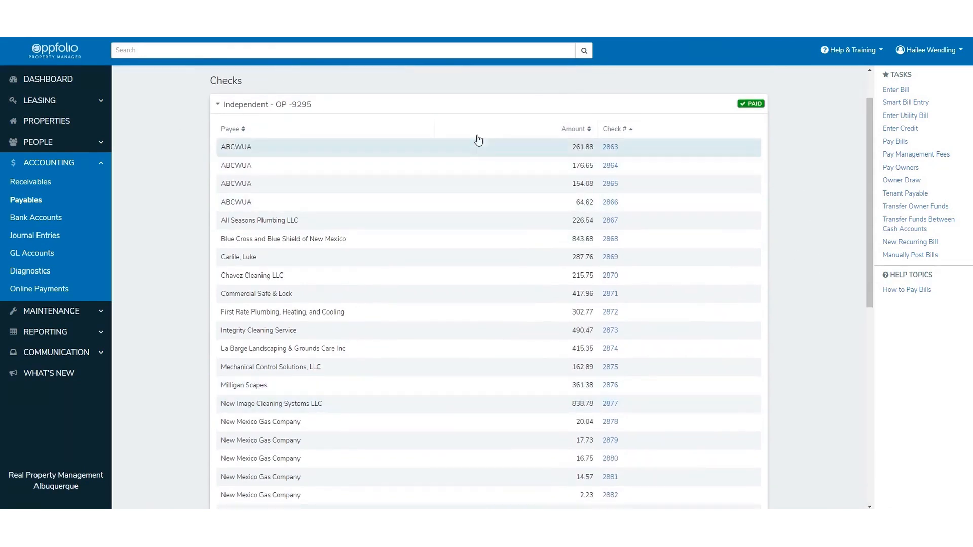
pyautogui.scroll(-5, 675, 421)
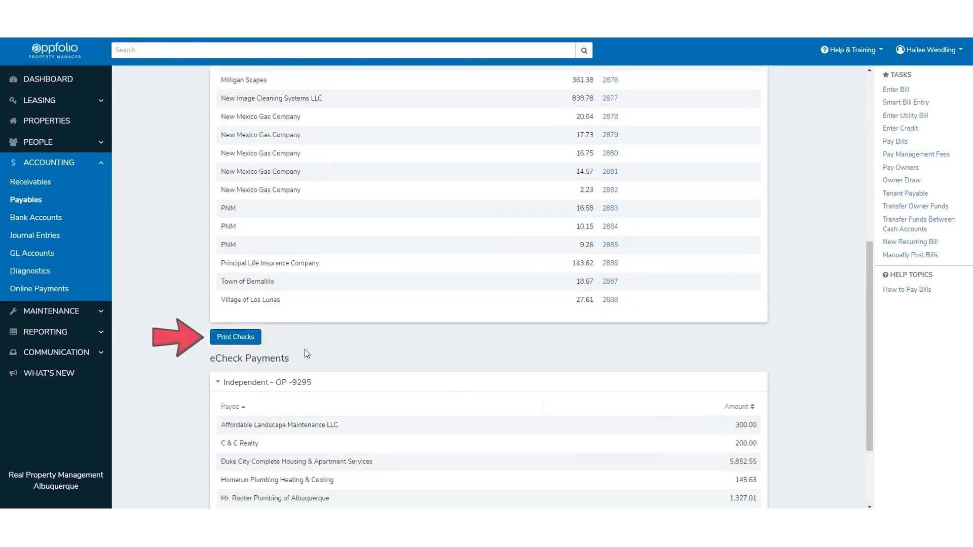
pyautogui.click(236, 337)
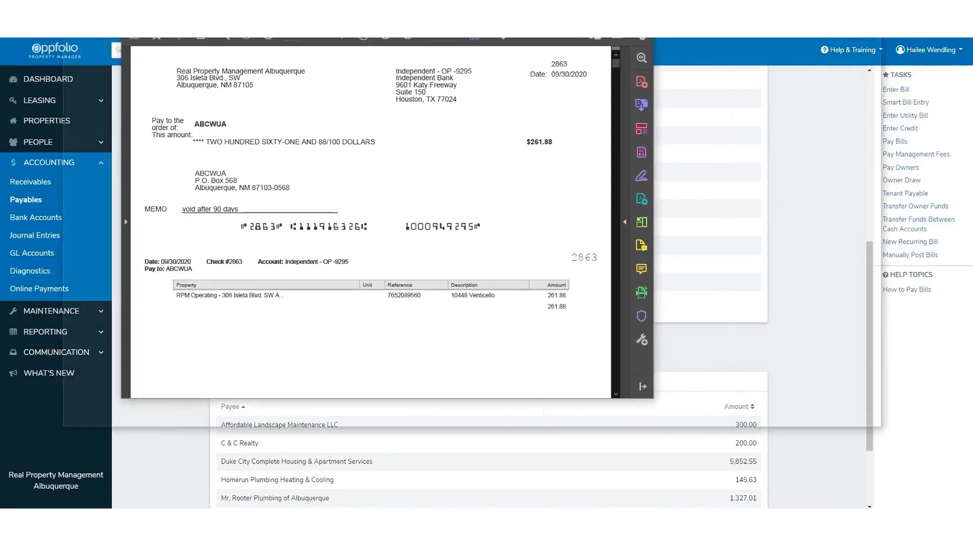
# Enlarge the check run PDF, examine the layout, memos and stubs of its first checks, and put the PDF away.
pyautogui.click(681, 8)
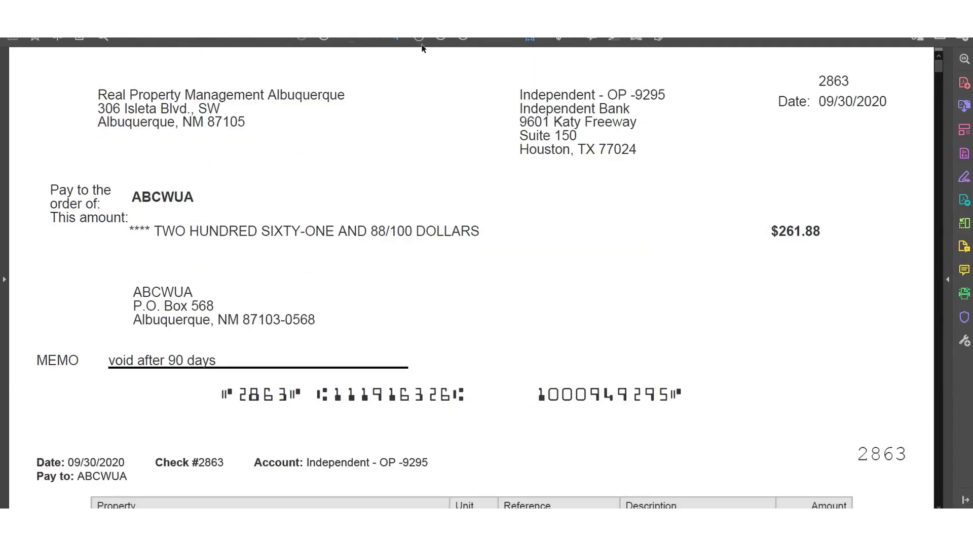
pyautogui.click(441, 36)
pyautogui.click(441, 37)
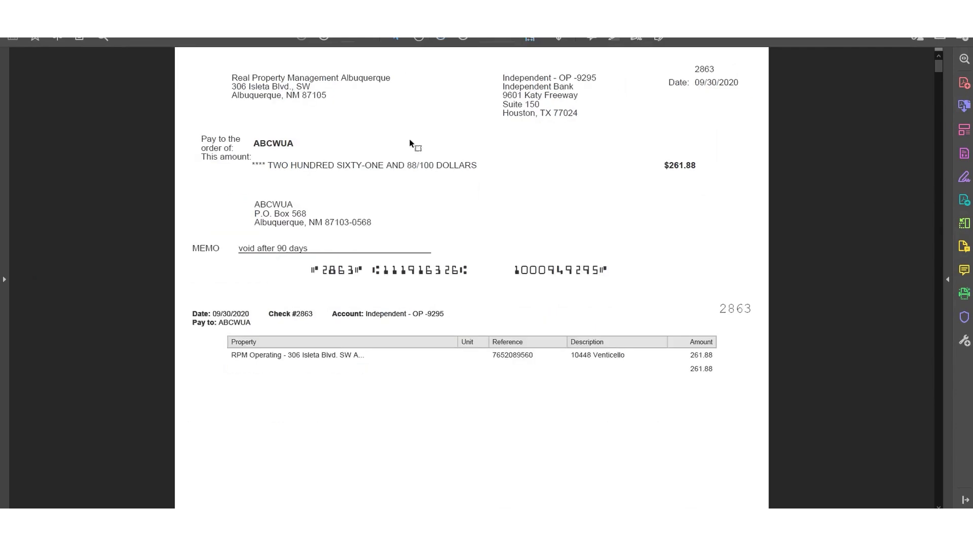
pyautogui.scroll(-3, 650, 372)
pyautogui.scroll(-12, 650, 372)
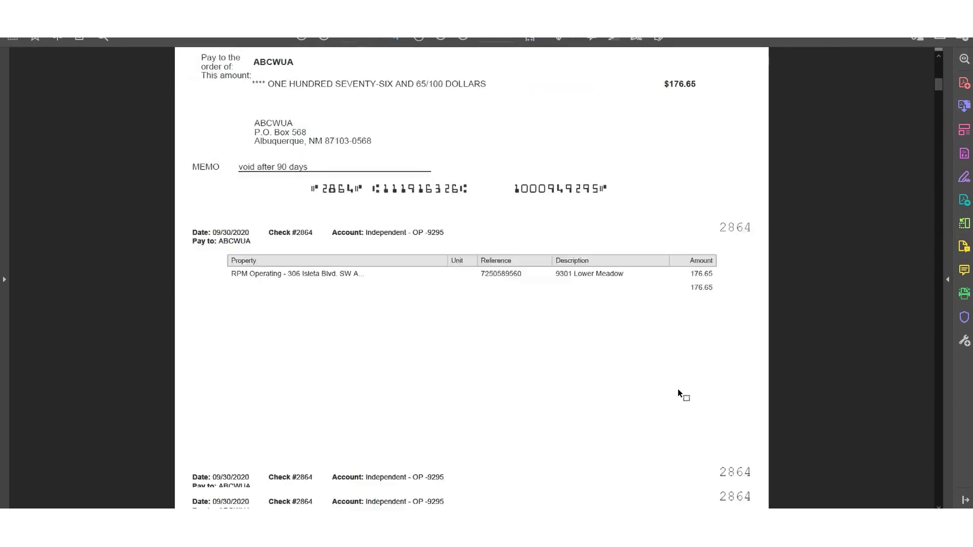
pyautogui.press('super+Down')
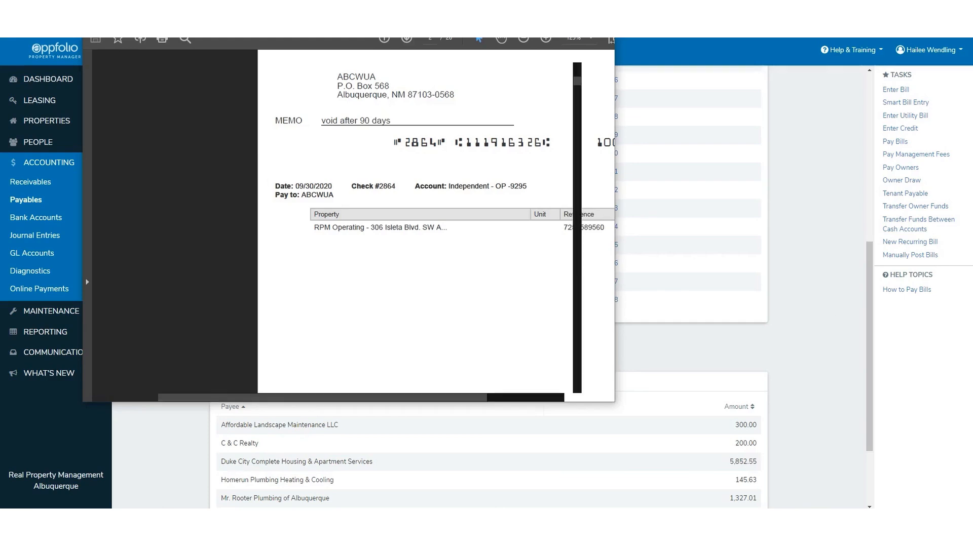
pyautogui.press('super+Down')
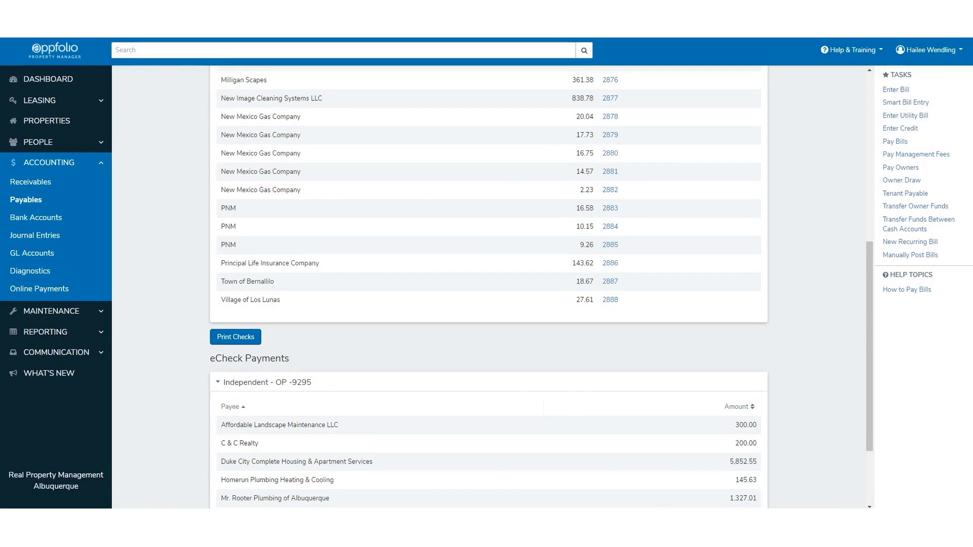
# Bring the check run PDF back and examine the references, descriptions and amounts on the La Barge Landscaping check stub.
pyautogui.moveTo(659, 506); pyautogui.dragTo(596, 45)
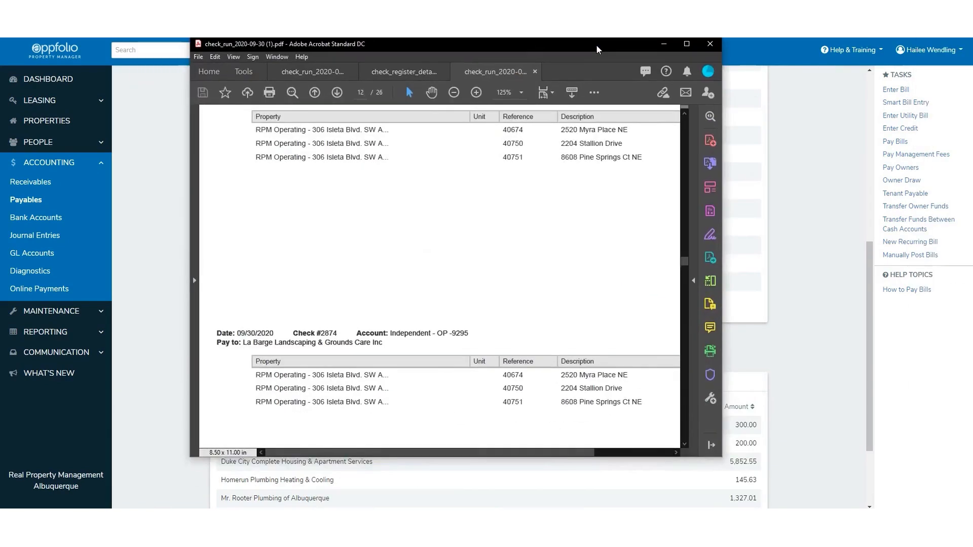
pyautogui.moveTo(511, 448); pyautogui.dragTo(623, 452)
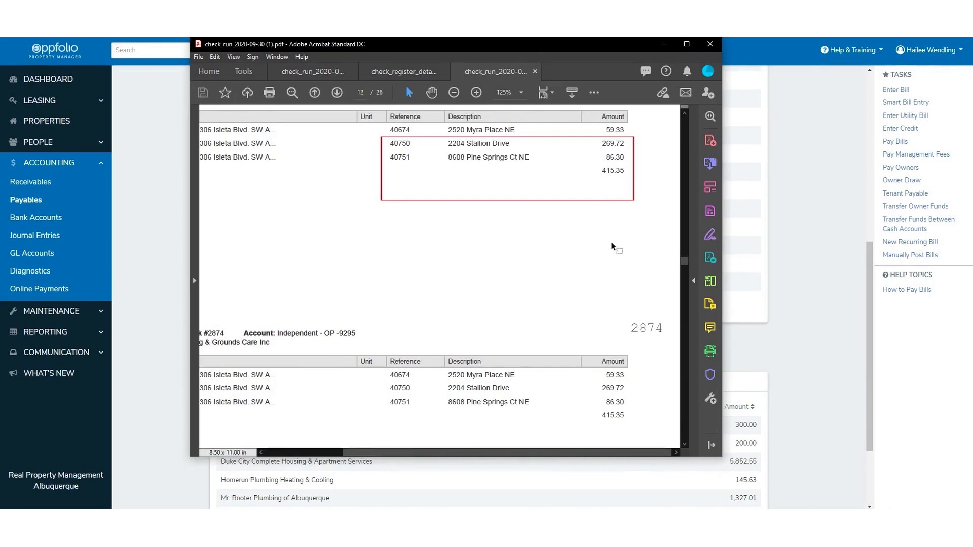
pyautogui.scroll(1, 656, 274)
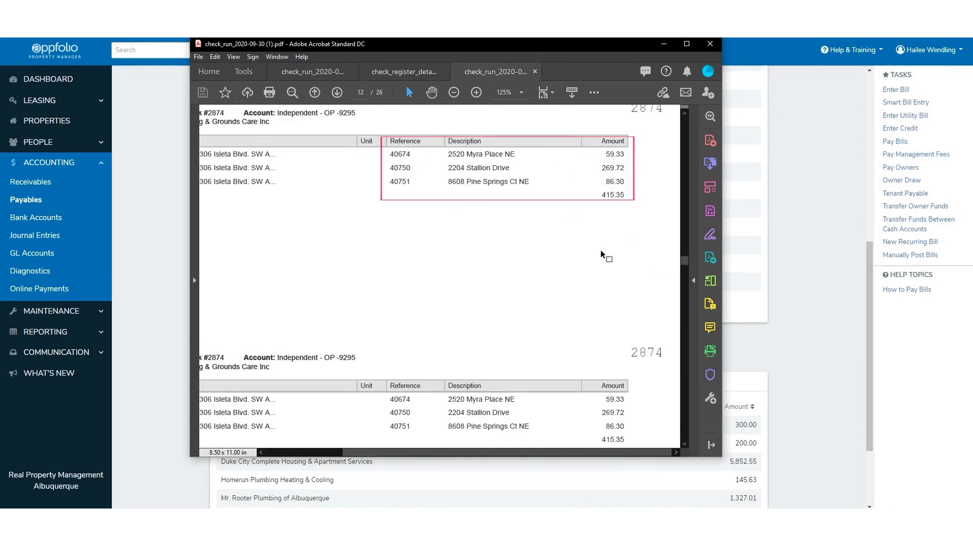
pyautogui.scroll(1, 599, 271)
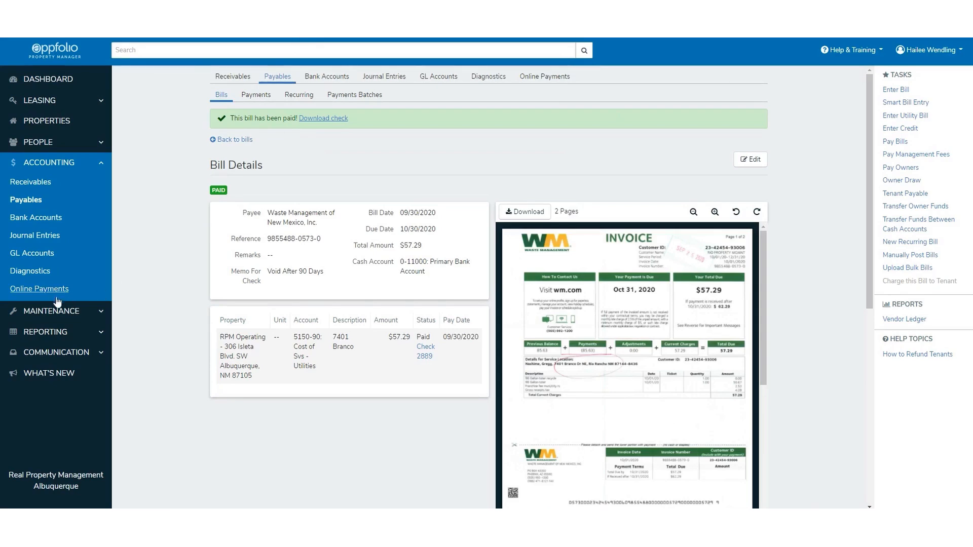
# Return to the list of payable bills.
pyautogui.click(26, 199)
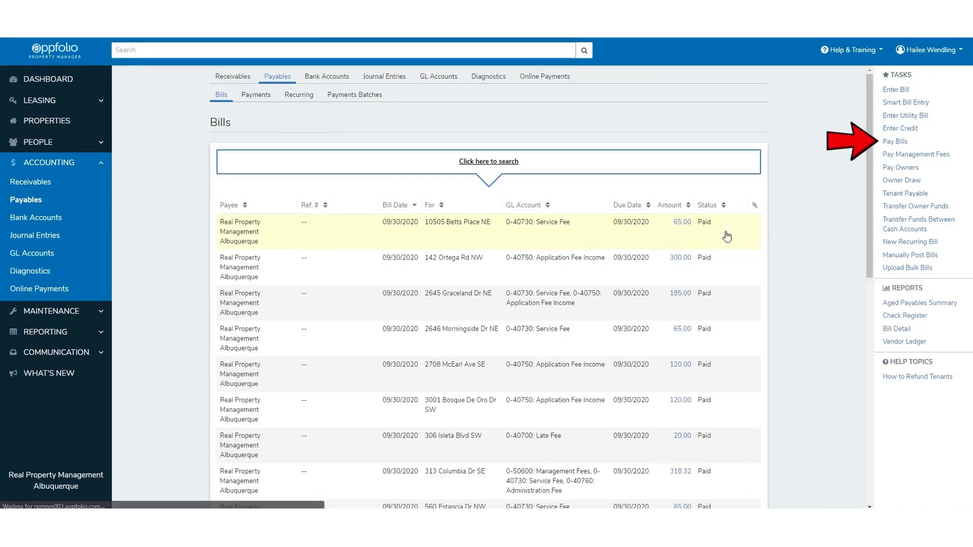
# Start a new bill payment and search all MICR bank accounts for bills with the payee type Tax Authorities.
pyautogui.click(895, 141)
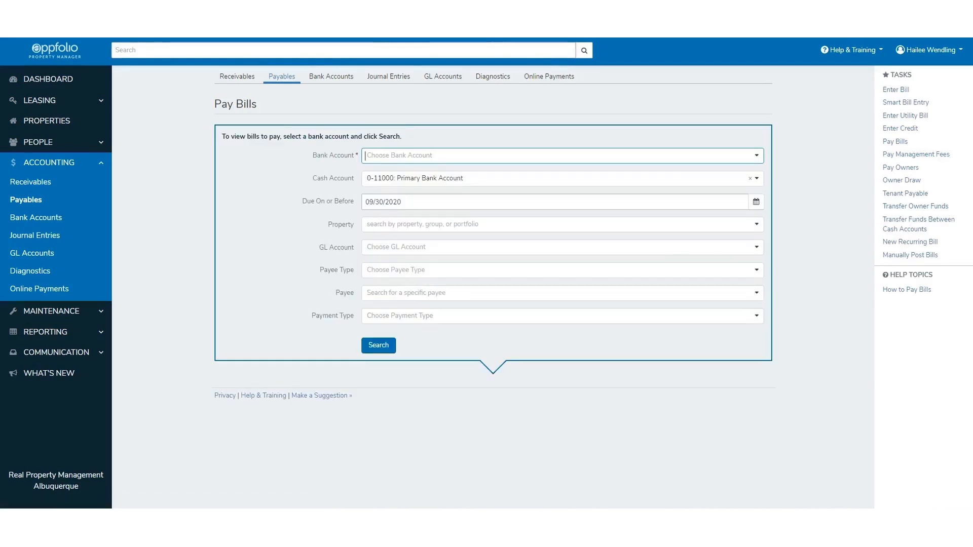
pyautogui.click(406, 158)
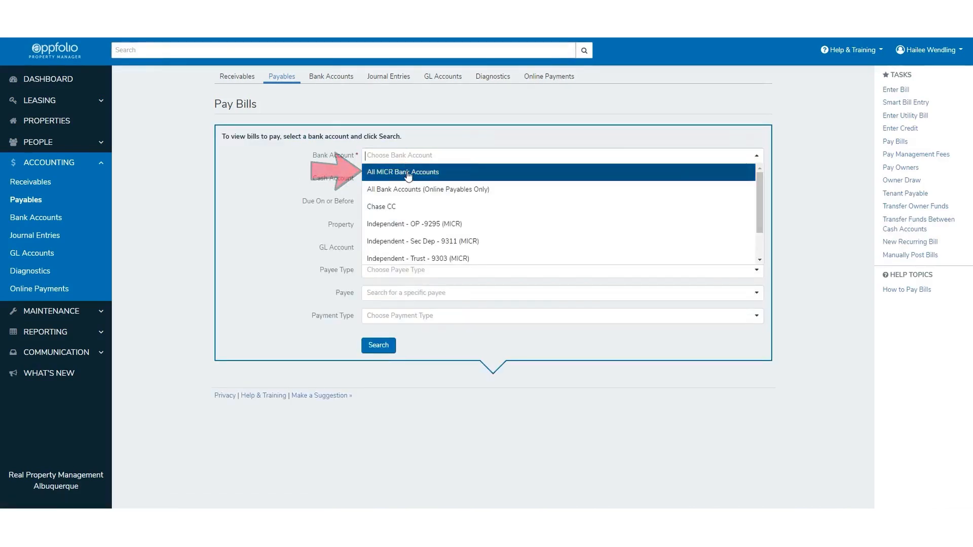
pyautogui.click(408, 173)
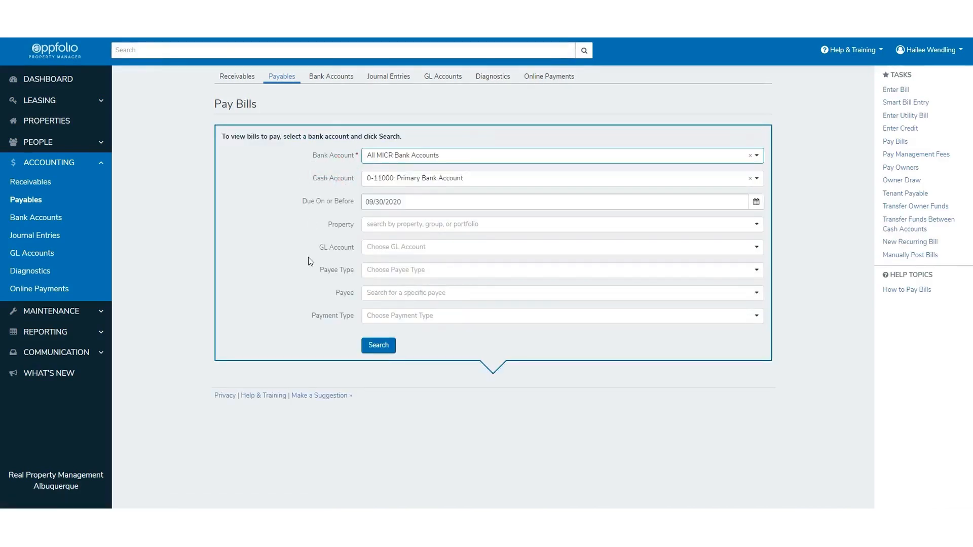
pyautogui.click(388, 270)
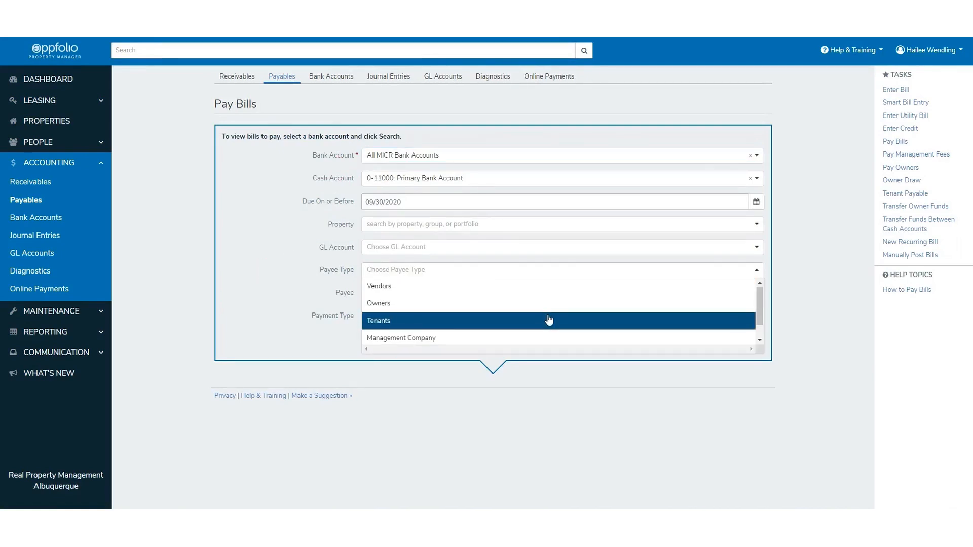
pyautogui.scroll(-1, 549, 320)
pyautogui.click(392, 343)
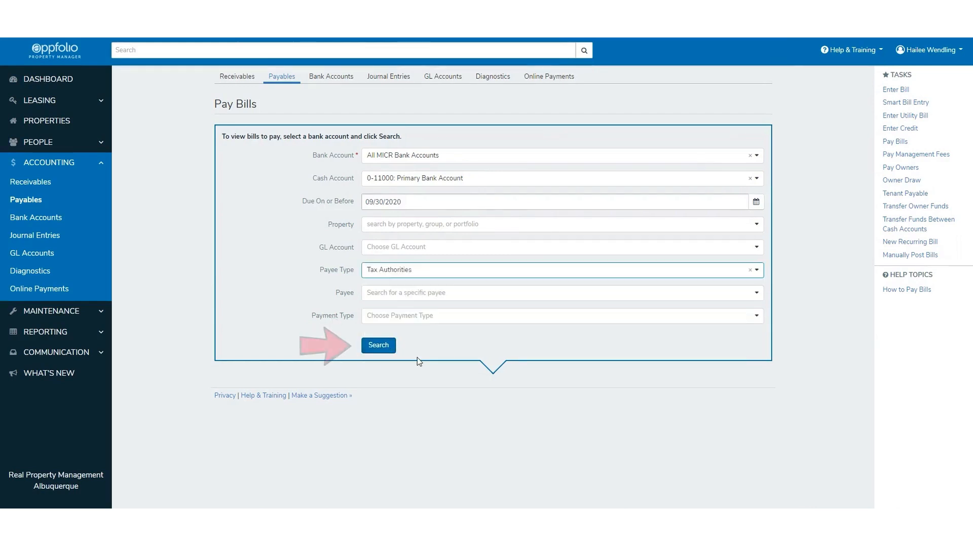
pyautogui.click(386, 347)
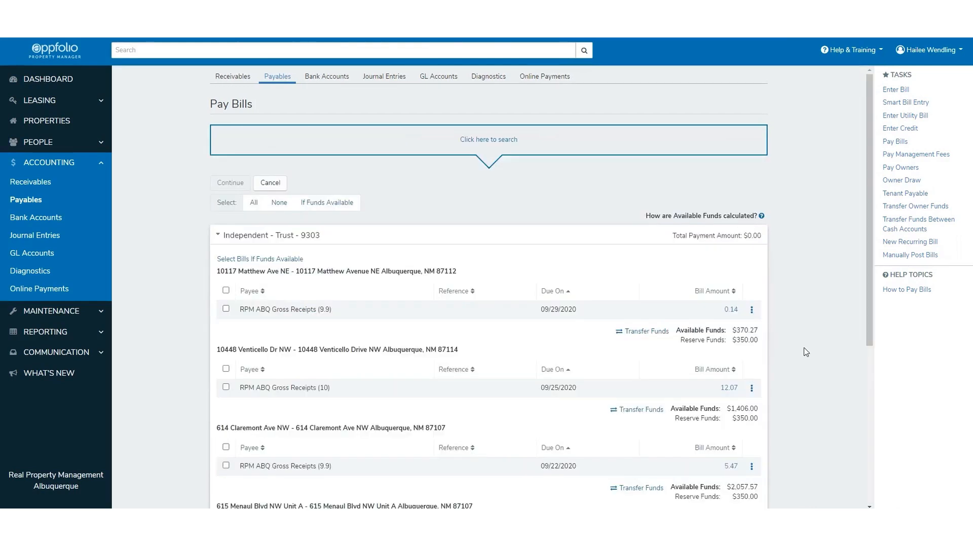
# Select all the listed RPM ABQ Gross Receipts bills and continue to their checks.
pyautogui.click(254, 203)
pyautogui.scroll(-5, 807, 359)
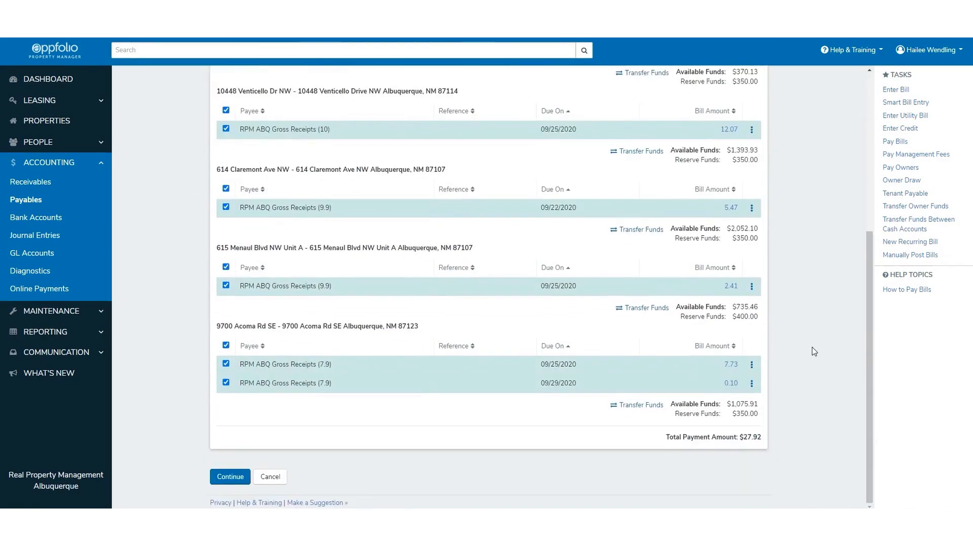
pyautogui.click(230, 476)
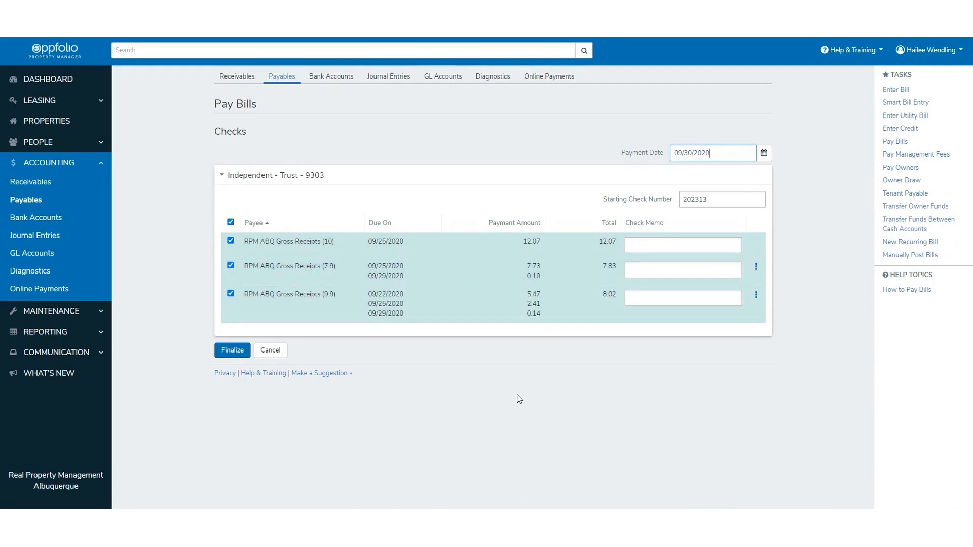
# Finalize the gross receipts tax payments with blank check memos and print their checks.
pyautogui.click(232, 350)
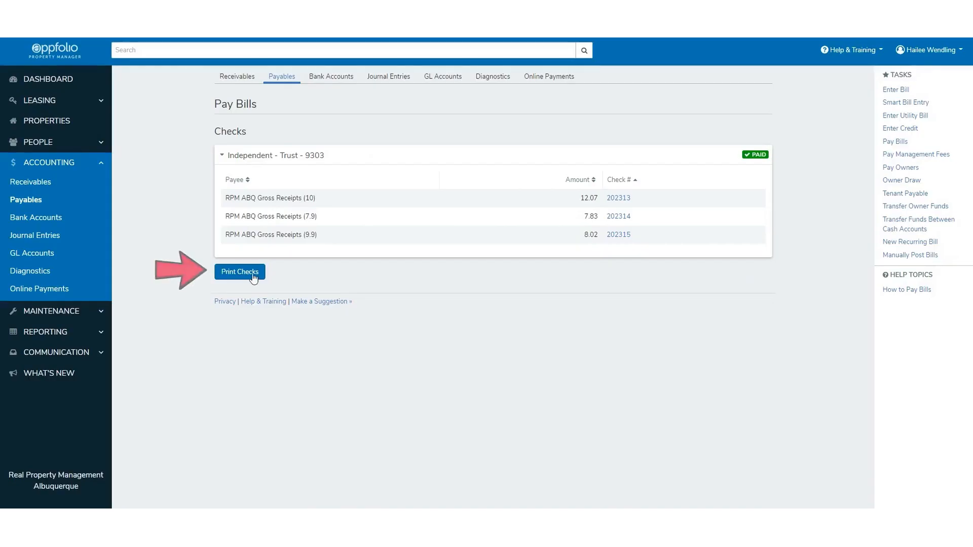
pyautogui.click(250, 274)
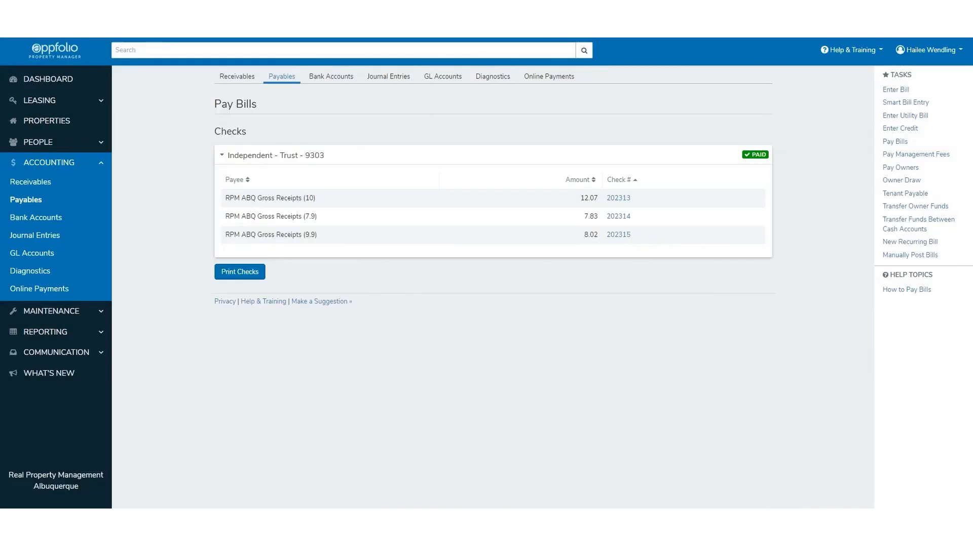